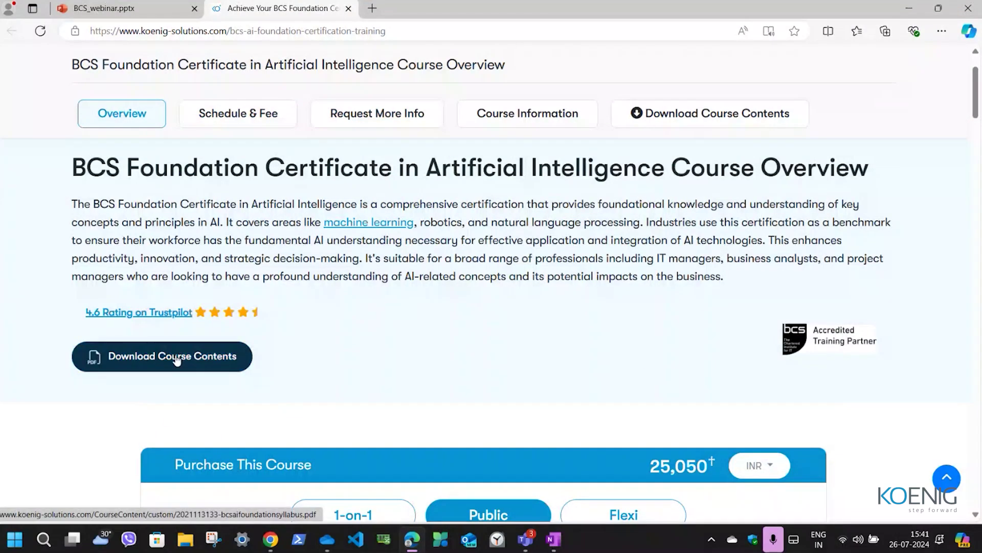
- Open the AI course syllabus PDF in Edge and scroll through it
click(176, 358)
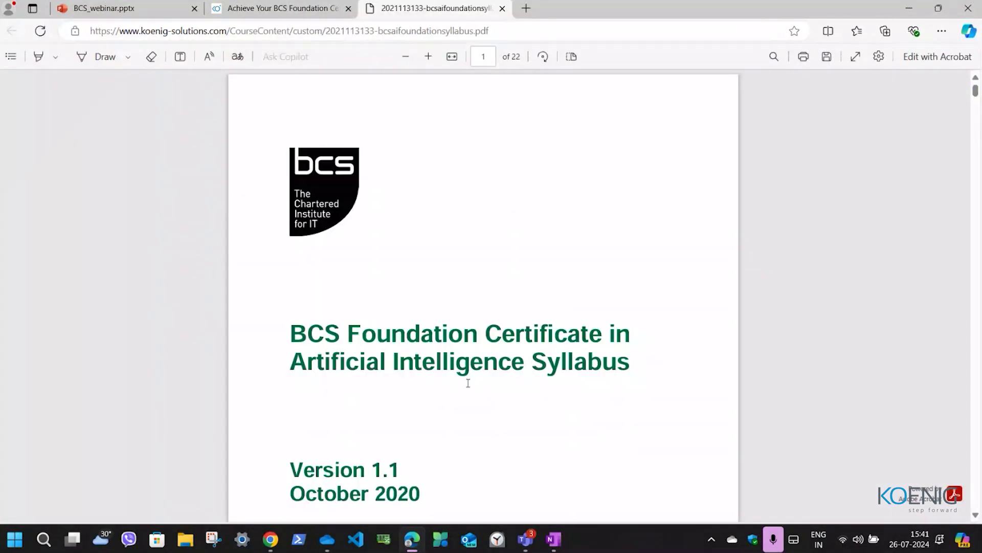
scroll(467, 381, down, 5)
scroll(467, 382, up, 5)
scroll(435, 483, down, 10)
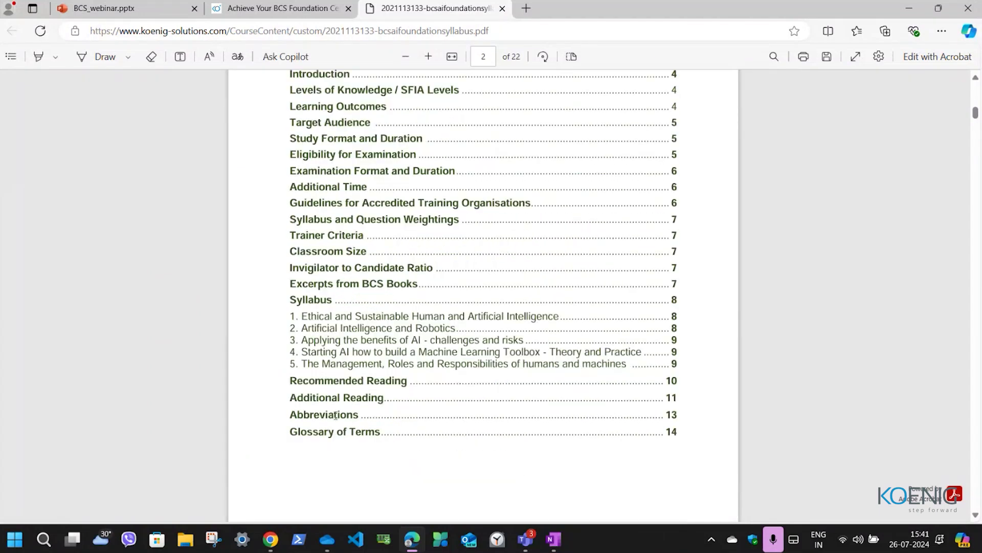
- Highlight the syllabus topics, including topic 4 on building a toolbox
drag(299, 311, 633, 364)
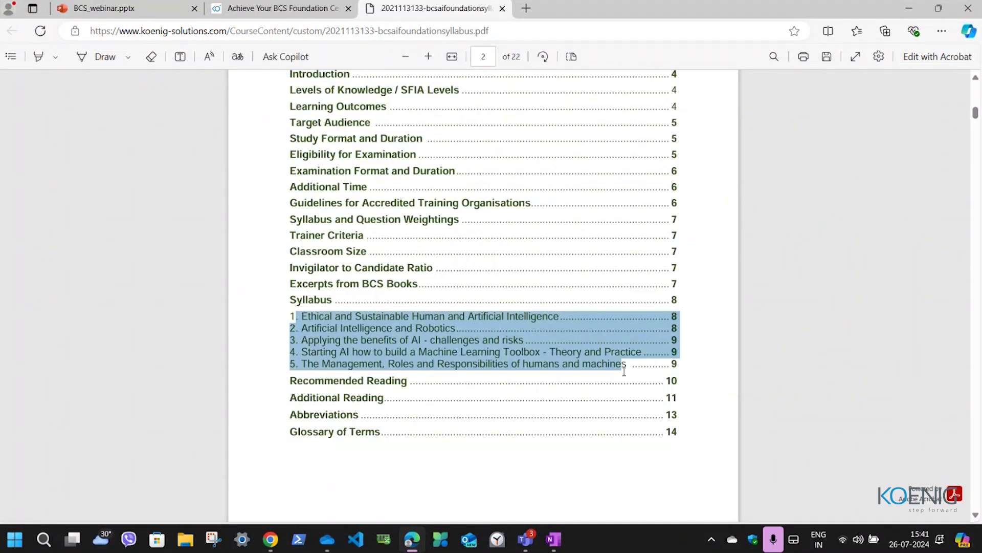
click(340, 314)
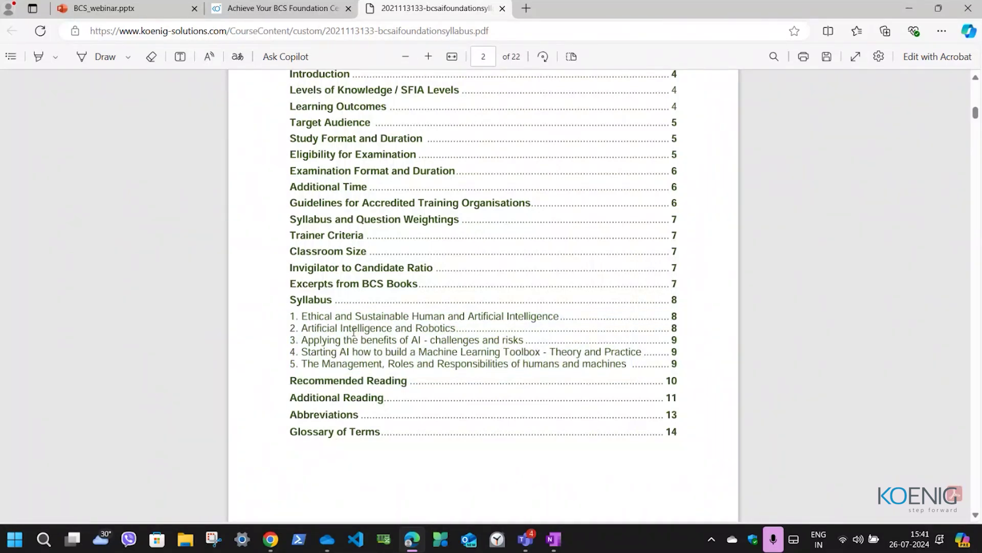
drag(542, 340, 398, 341)
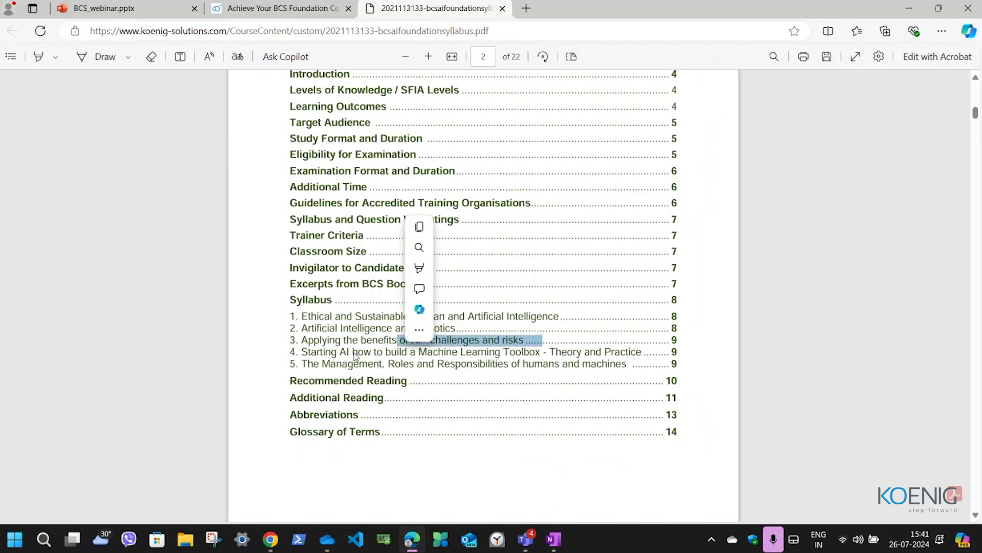
click(303, 353)
drag(304, 354, 639, 354)
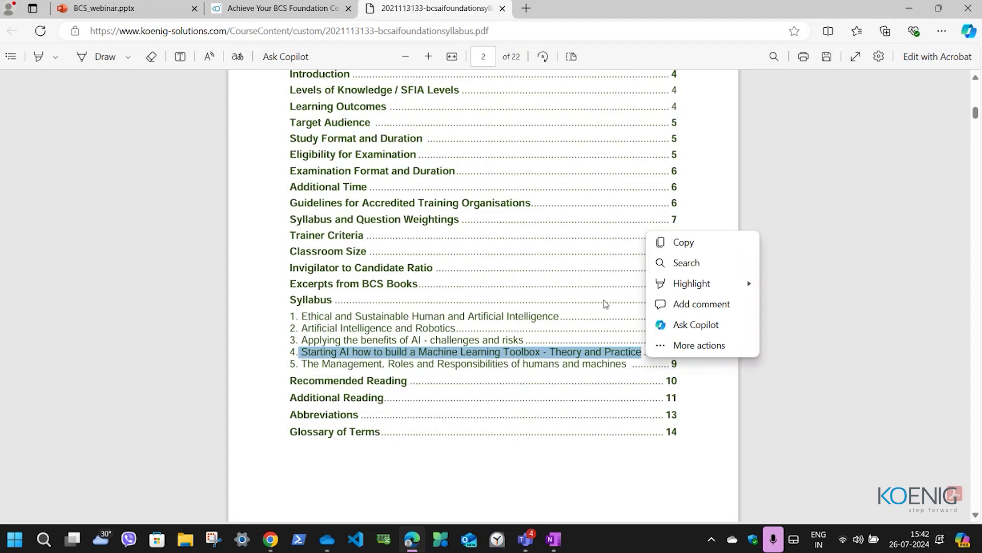
click(557, 321)
- Scroll back to the top of the syllabus and return to the BCS_webinar.pptx slides
scroll(557, 321, up, 5)
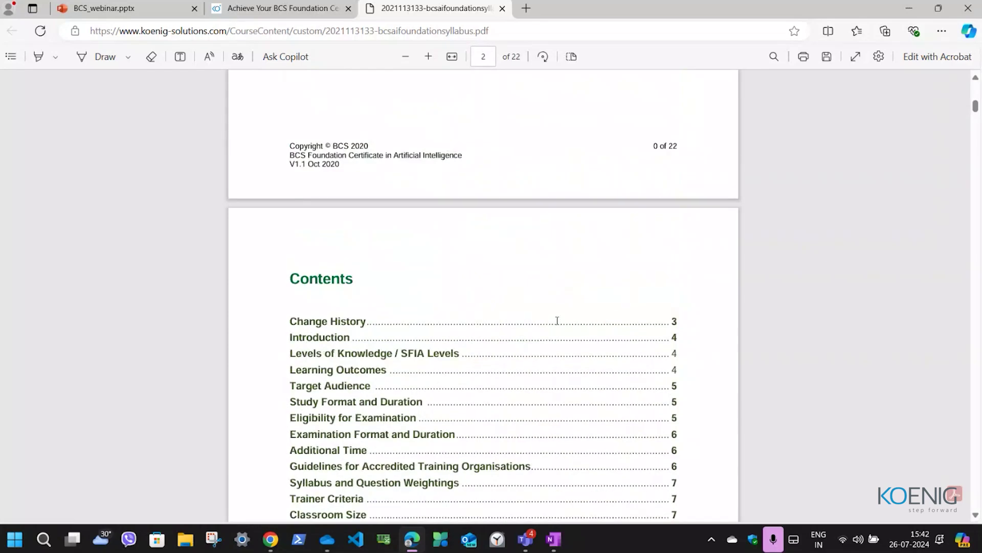
scroll(557, 320, up, 10)
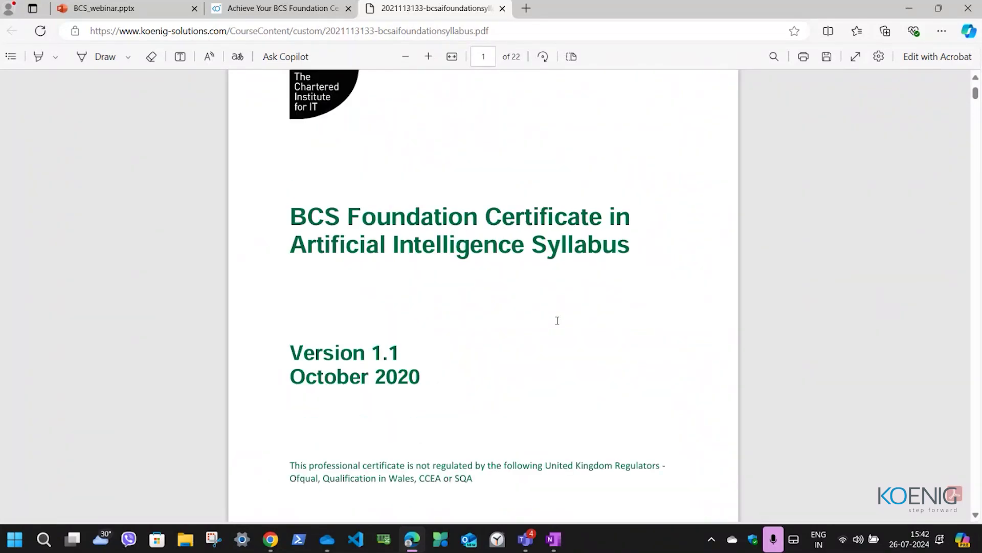
scroll(557, 321, up, 2)
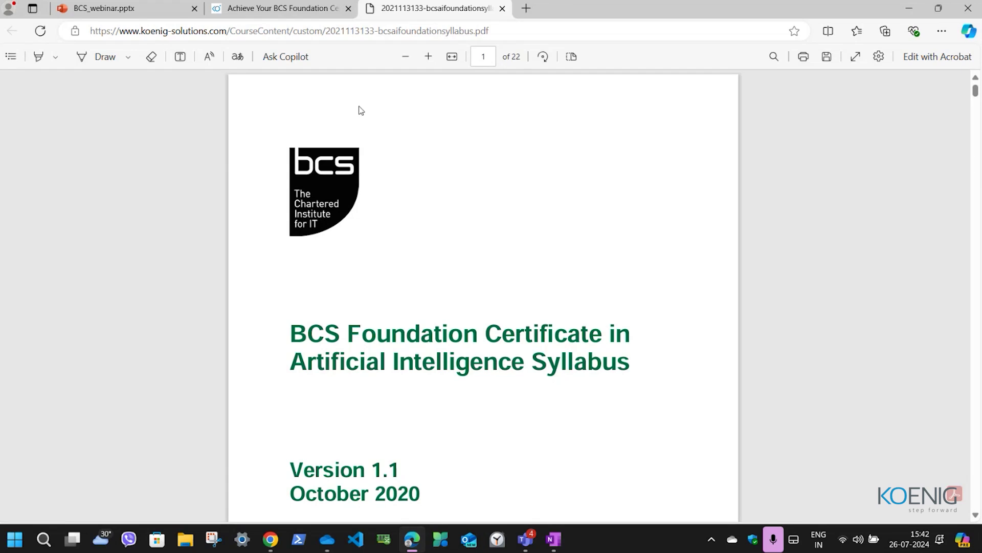
key(ctrl+Tab)
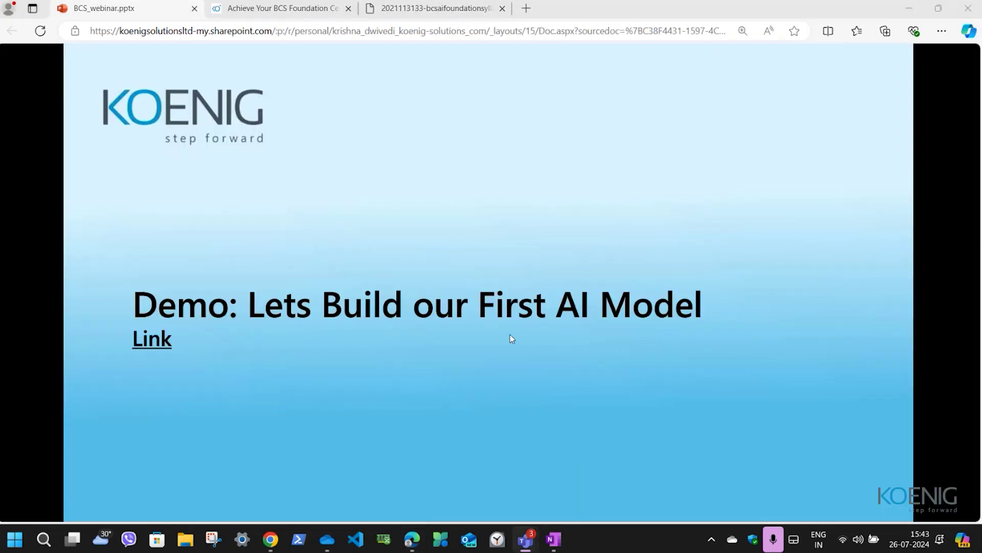
- Open Teachable Machine from the slide link and close the course overview and syllabus tabs
click(169, 347)
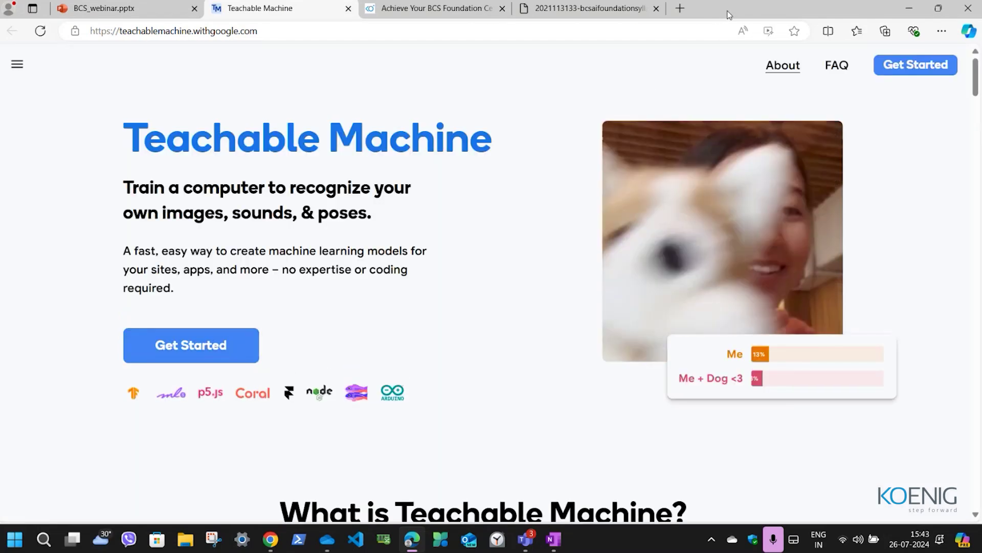
drag(717, 8, 647, 151)
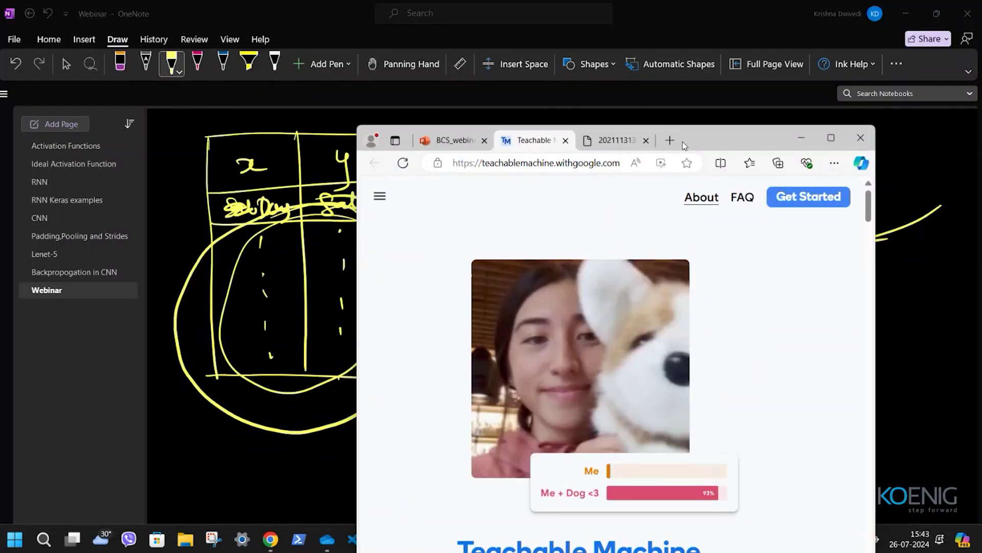
click(646, 140)
click(646, 140)
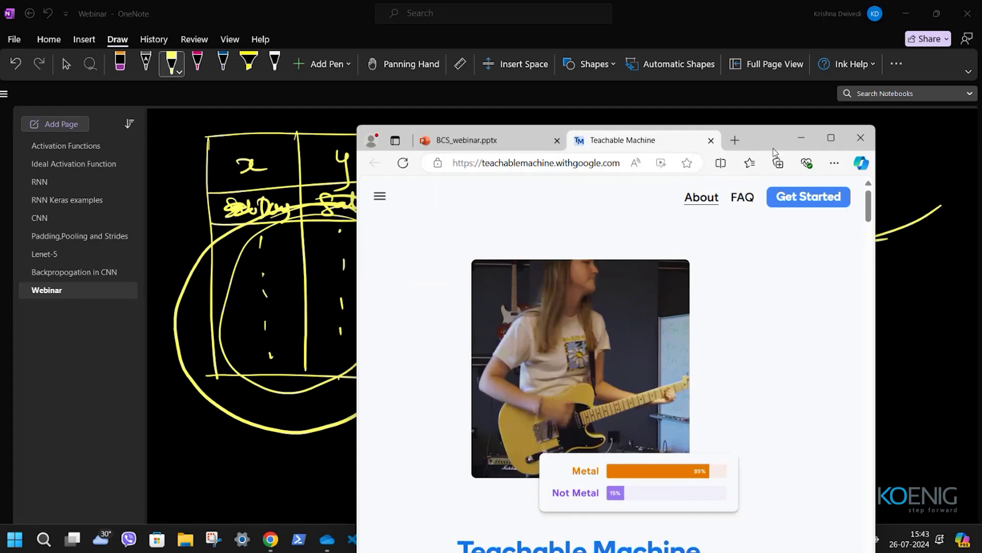
click(831, 140)
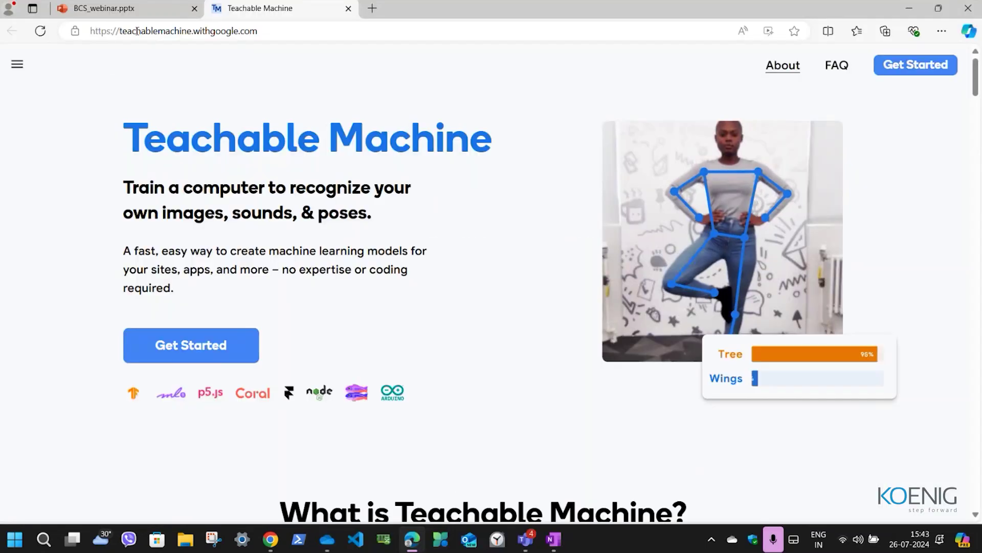
- Start a new project from the Teachable Machine home page
click(109, 30)
click(553, 275)
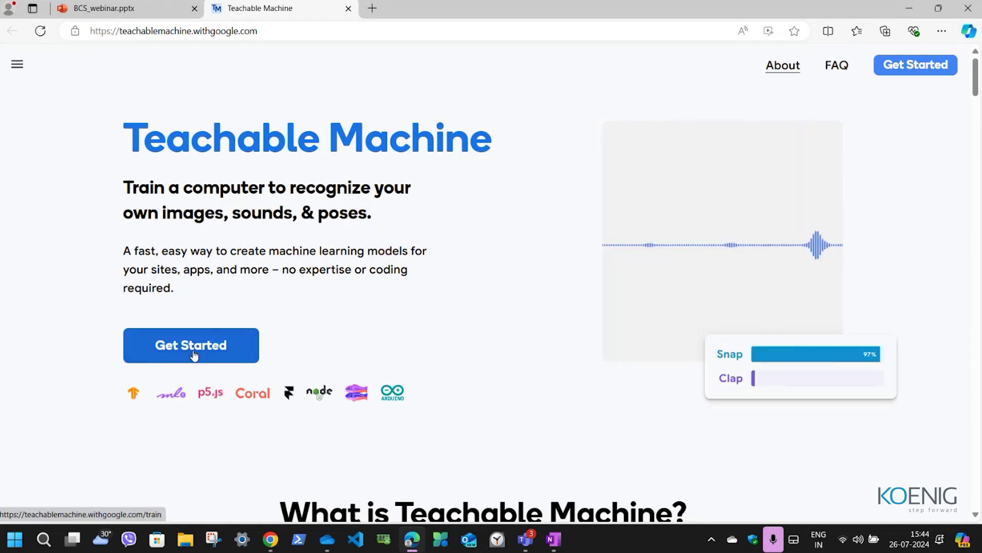
click(254, 354)
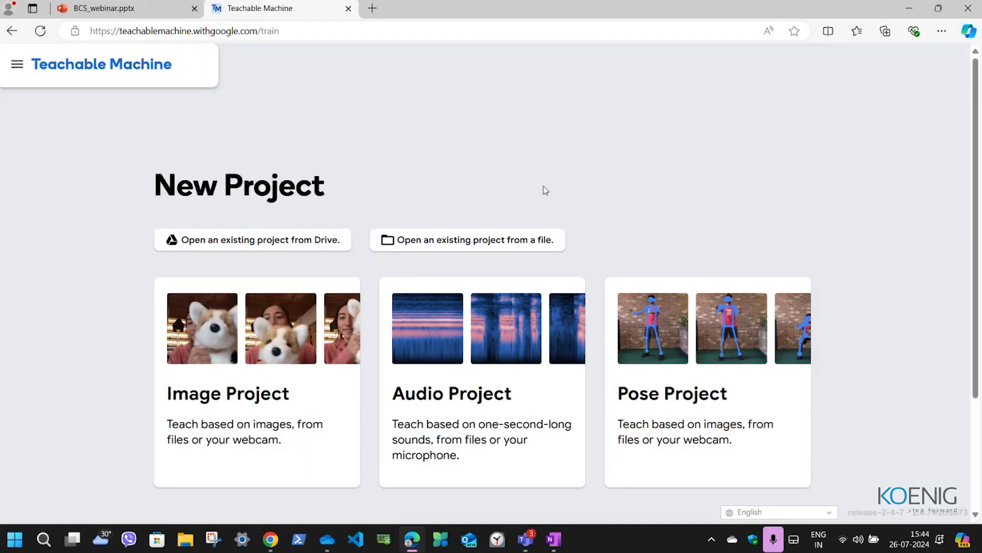
- Create an Image Project using the Standard image model
scroll(450, 299, down, 1)
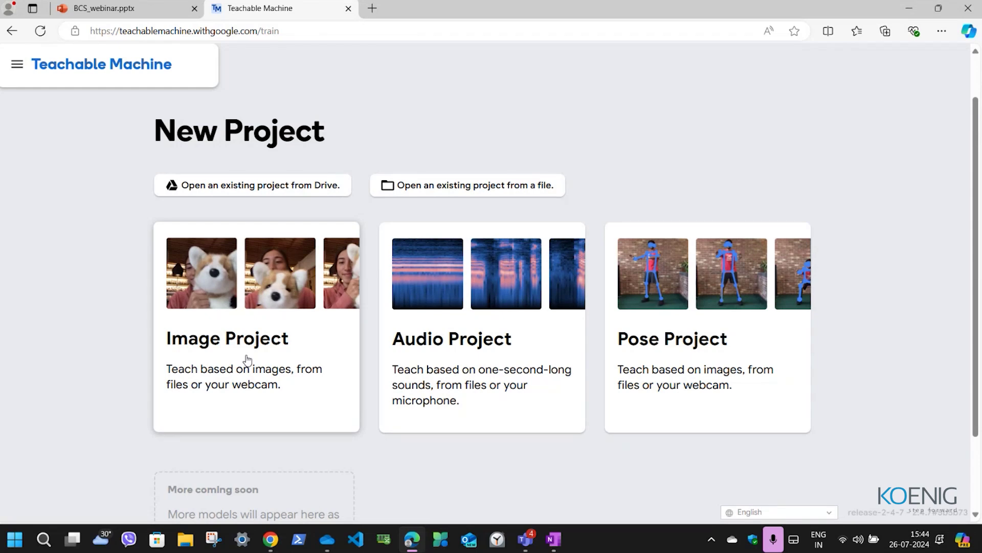
click(220, 340)
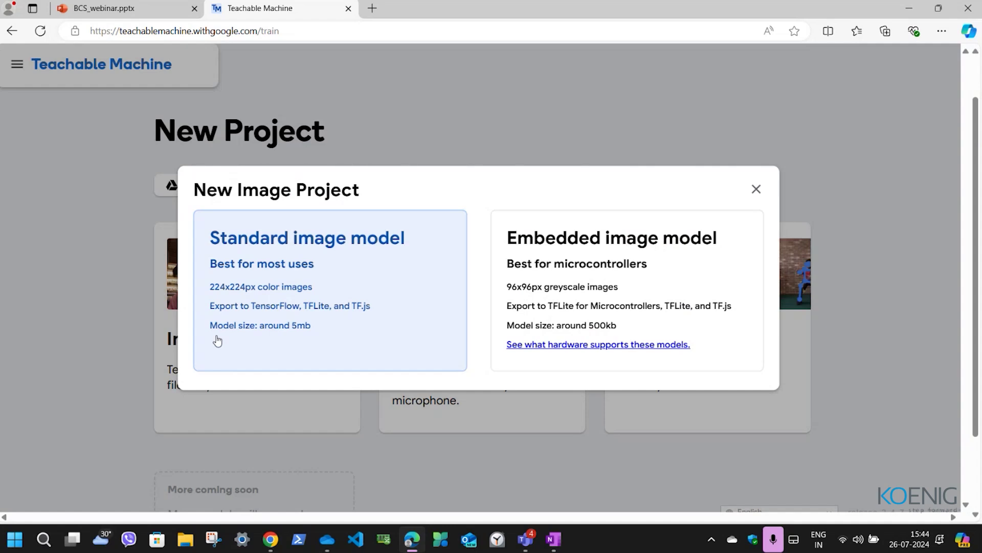
click(345, 298)
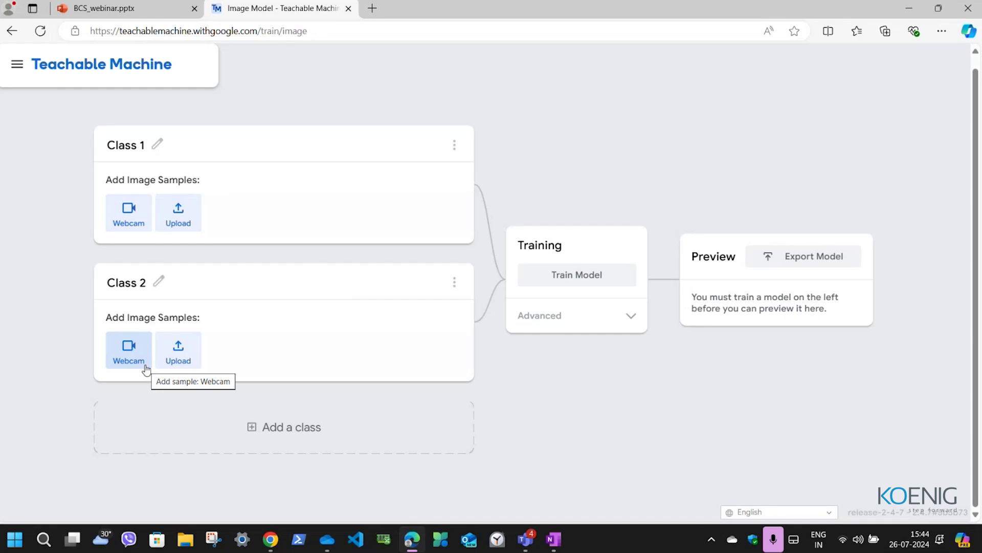
- Turn off the Teams camera and reload so Class 1's webcam capture starts
click(133, 212)
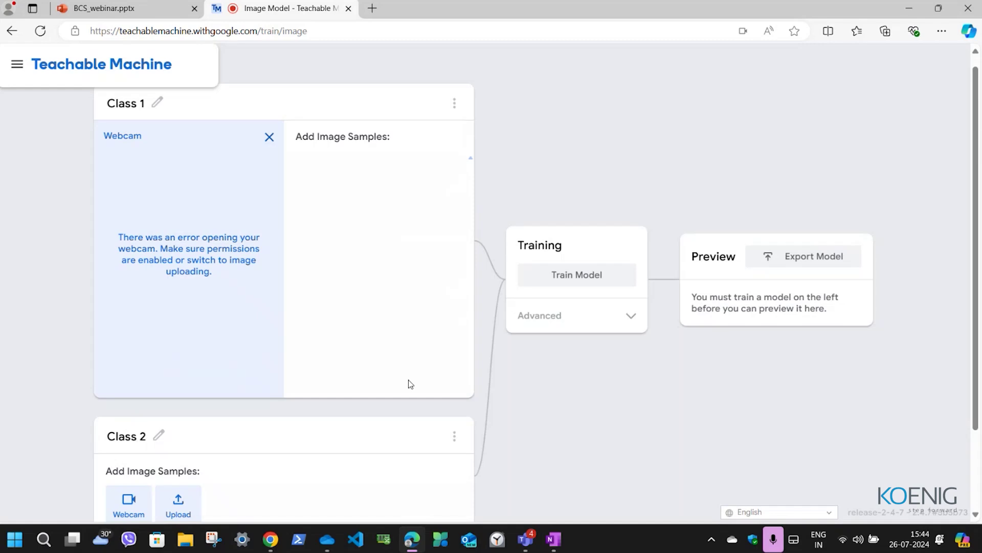
key(alt+Tab)
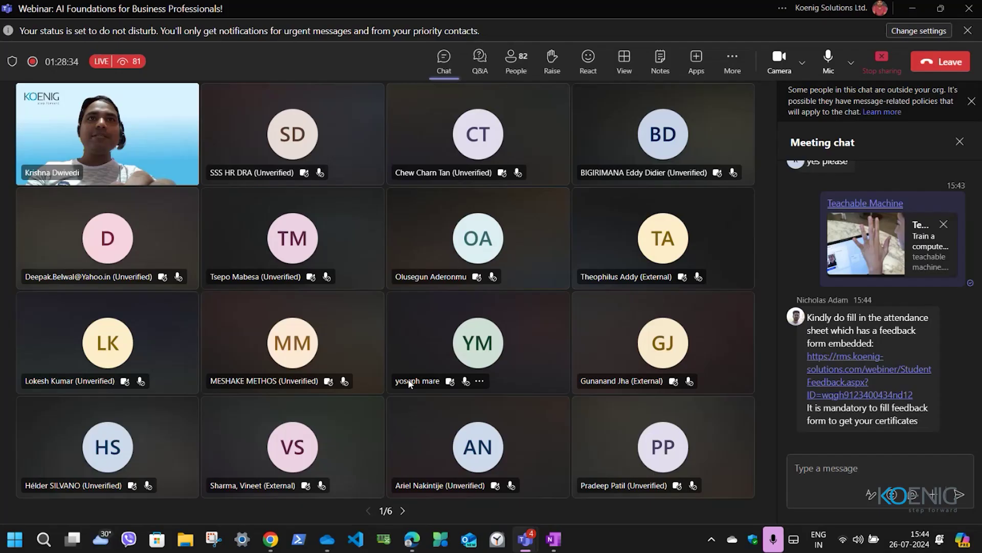
click(787, 68)
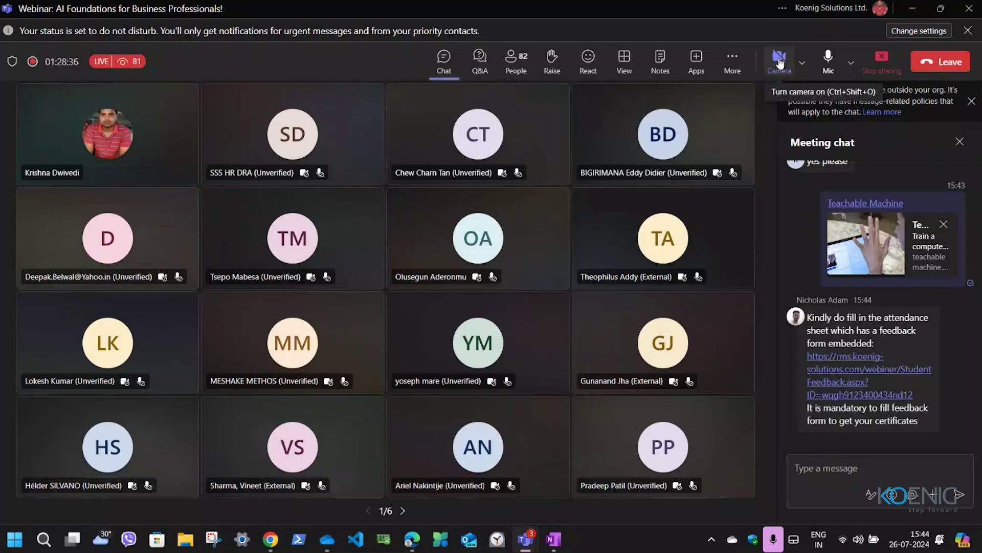
click(914, 8)
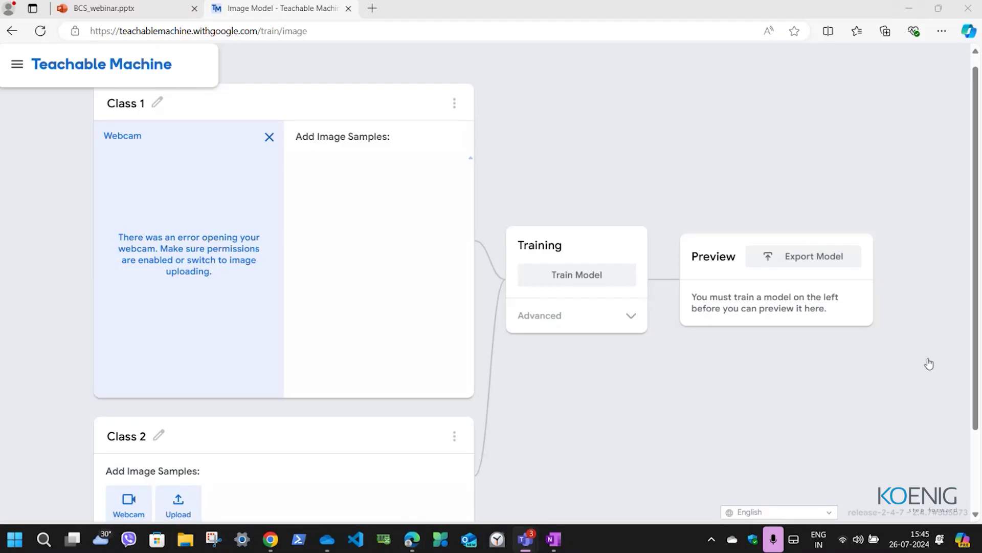
click(46, 34)
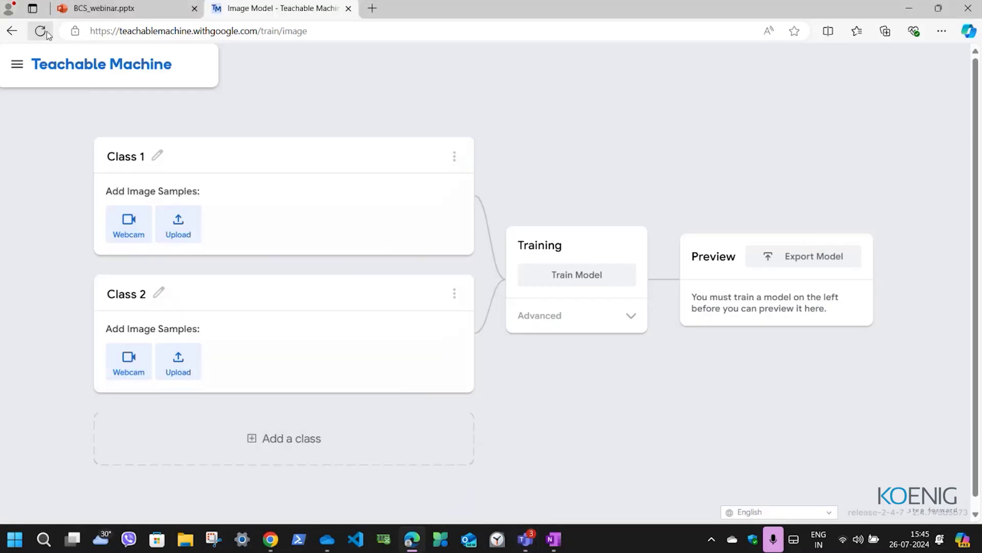
click(128, 225)
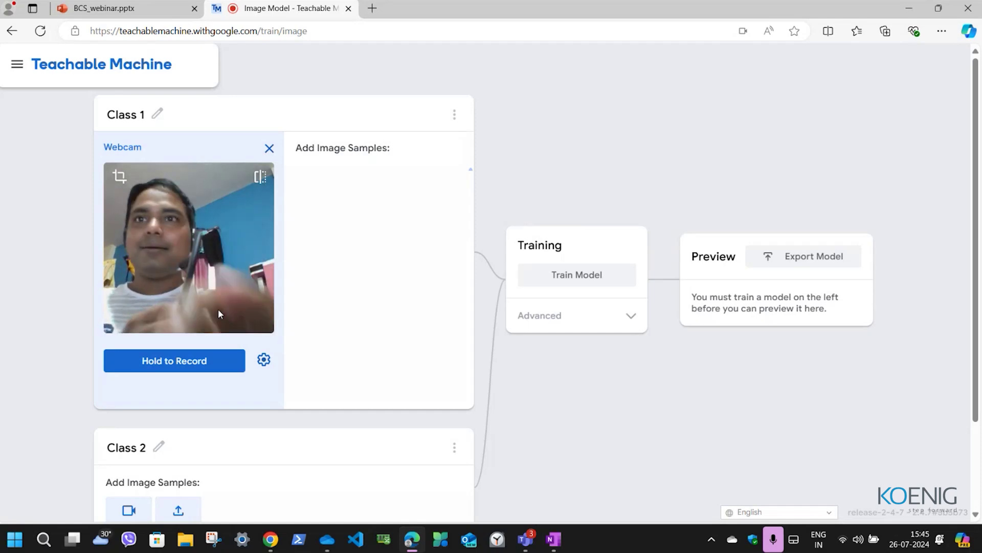
- Skip the recording settings and hold-record 41 webcam samples for Class 1, then close capture
click(263, 359)
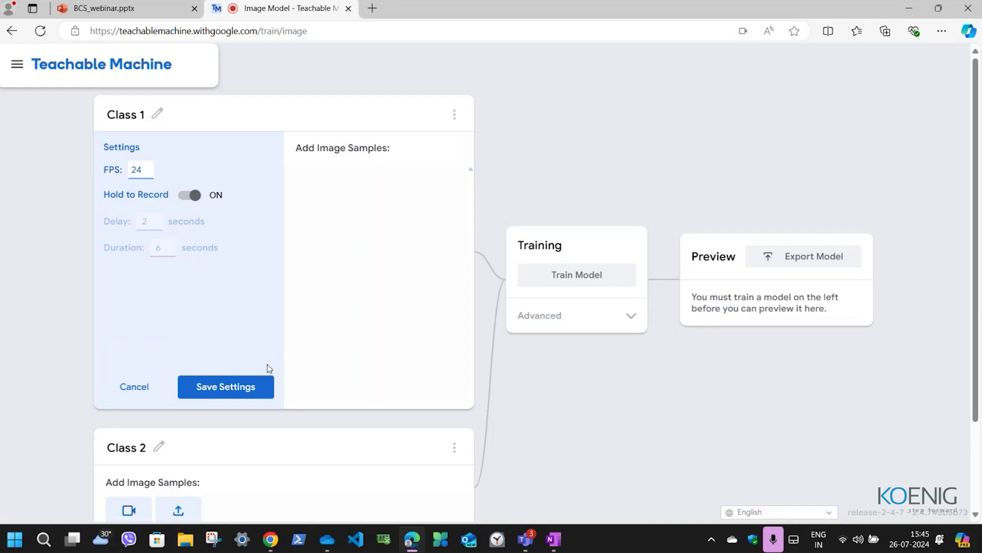
click(134, 387)
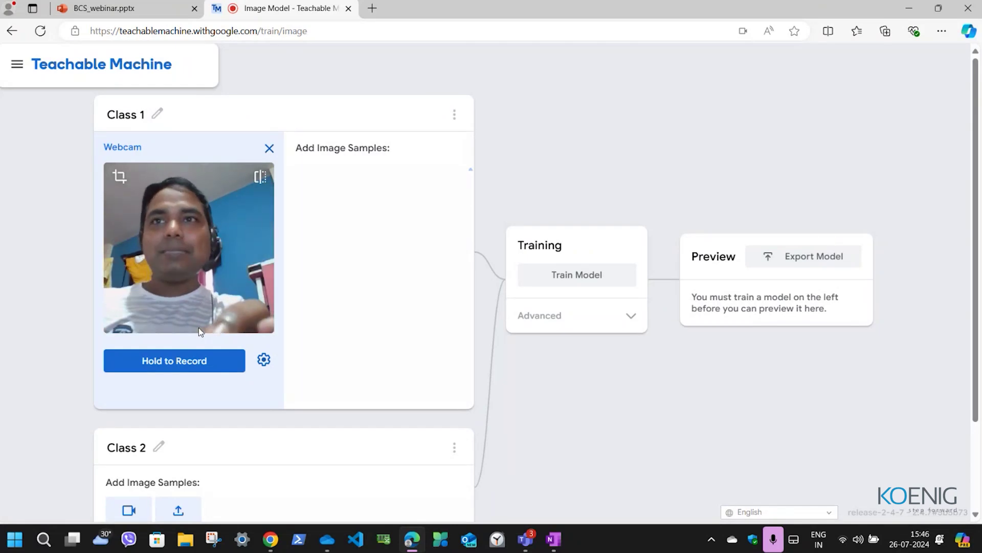
click(183, 364)
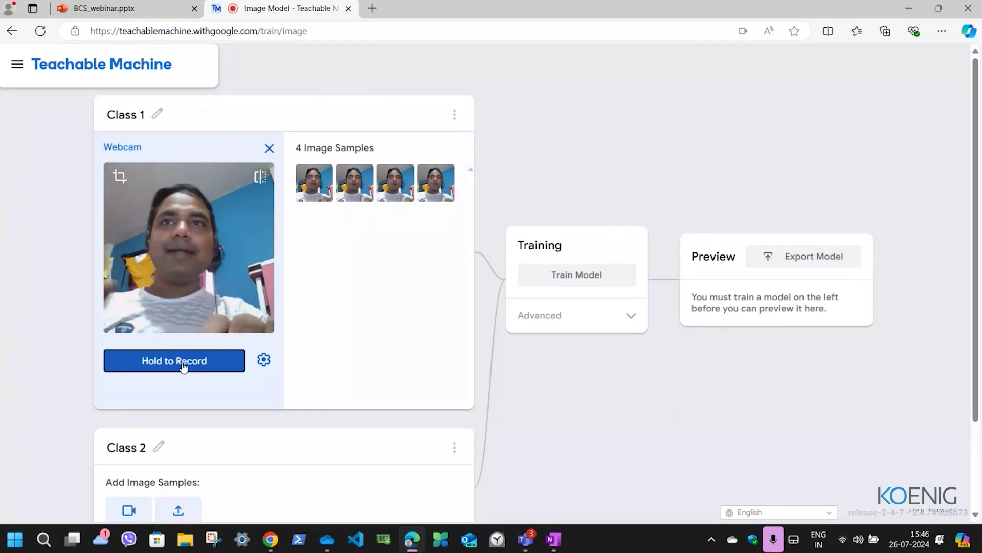
drag(183, 364, 183, 364)
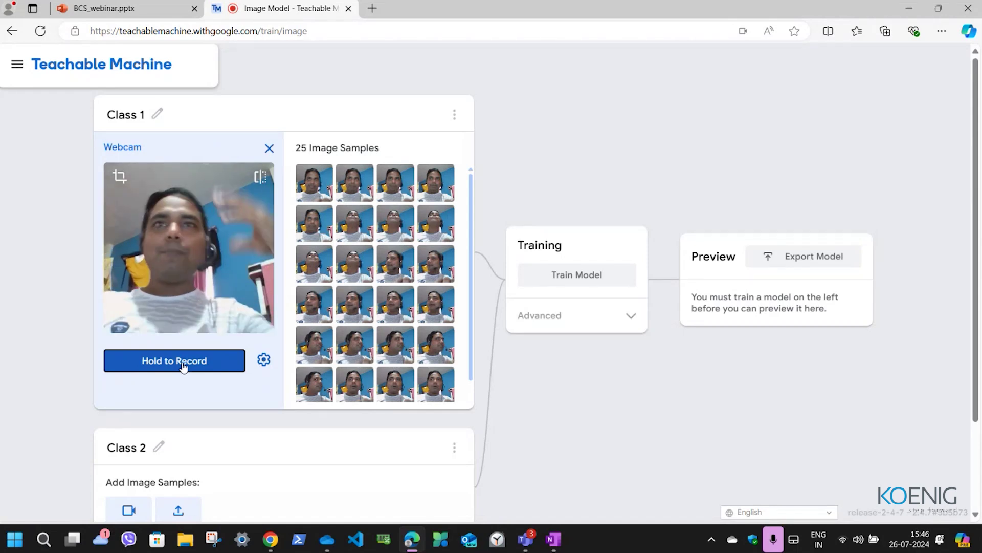
drag(182, 364, 182, 364)
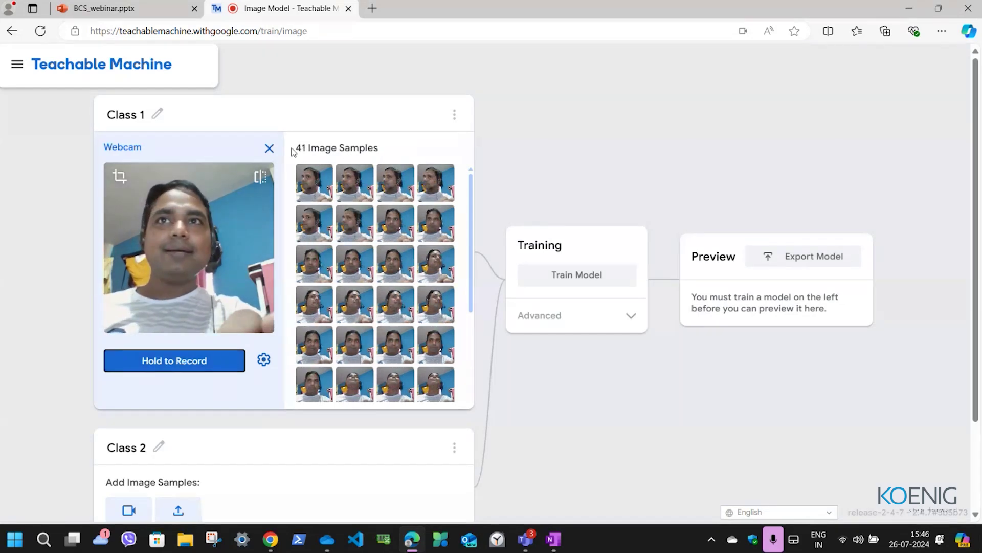
click(269, 149)
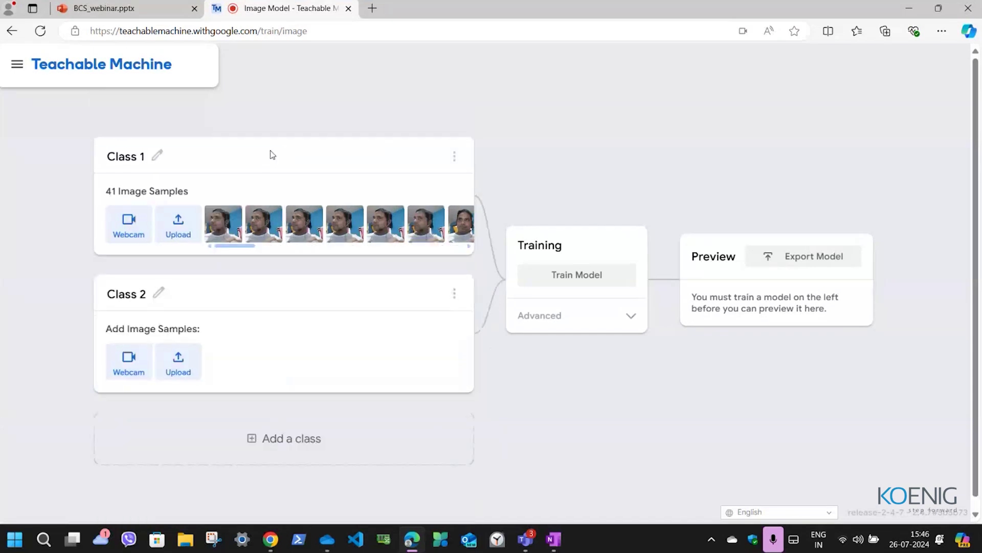
- Rename Class 1 to 'Human', correcting the mistyped name
click(159, 156)
text(Kr)
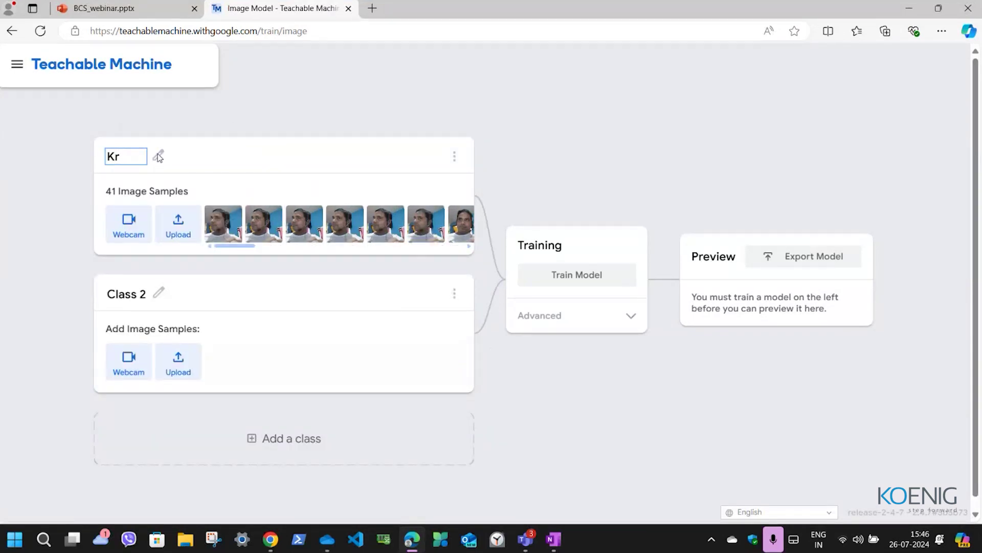
text(Per)
text(PHuman)
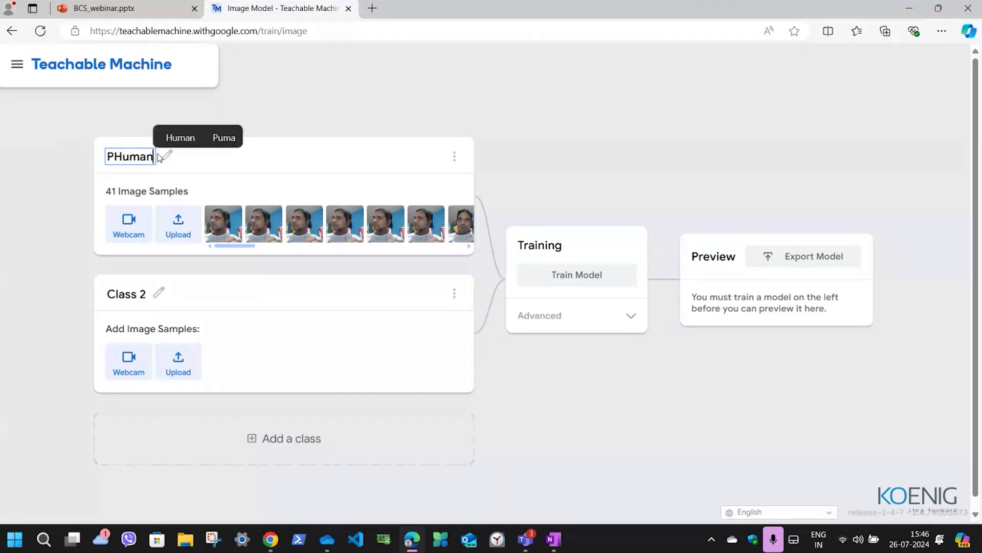
key(BackSpace)
key(BackSpace)
key(BackSpace)
key(BackSpace)
key(BackSpace)
key(BackSpace)
text(Human)
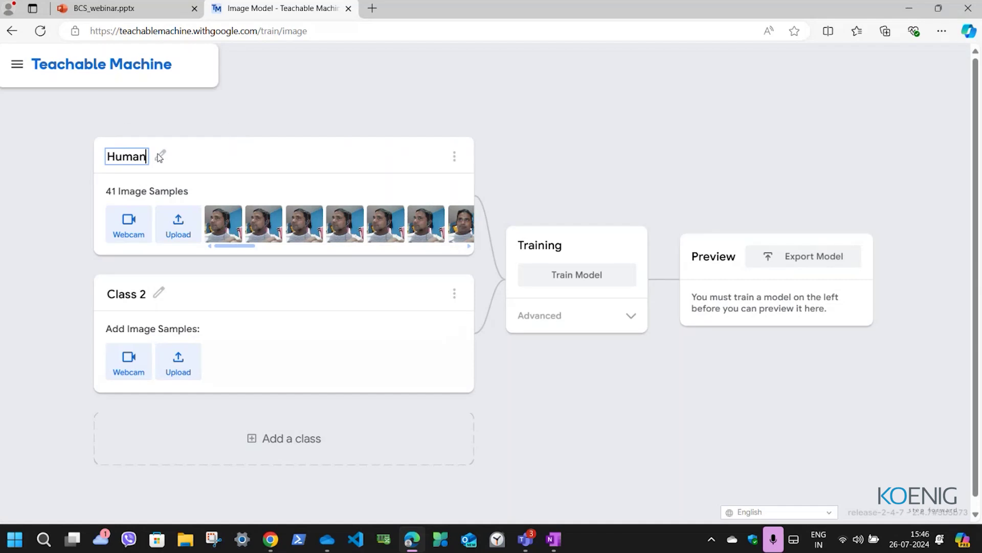
- Name Class 2 'Pen' and hold-record 42 webcam images of a pen
click(158, 293)
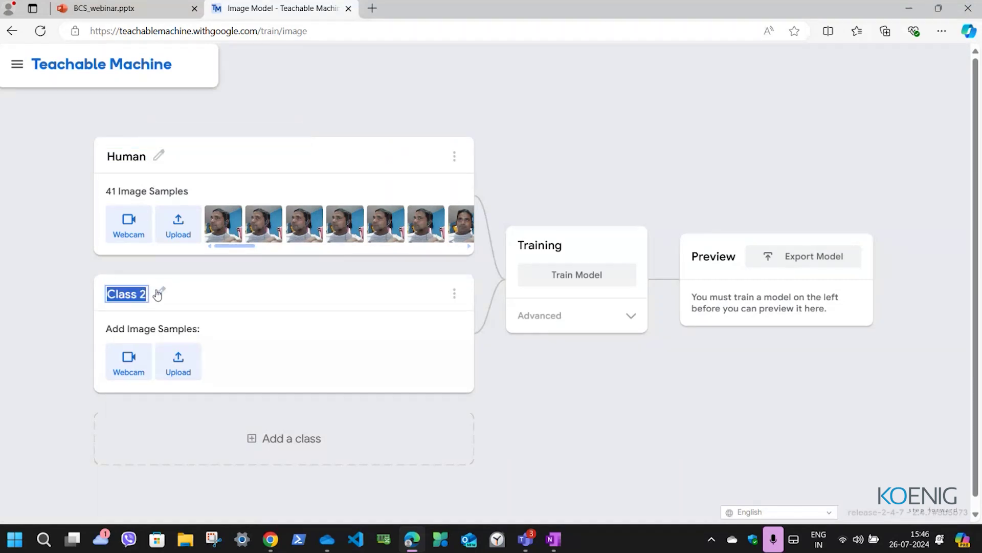
text(Pen)
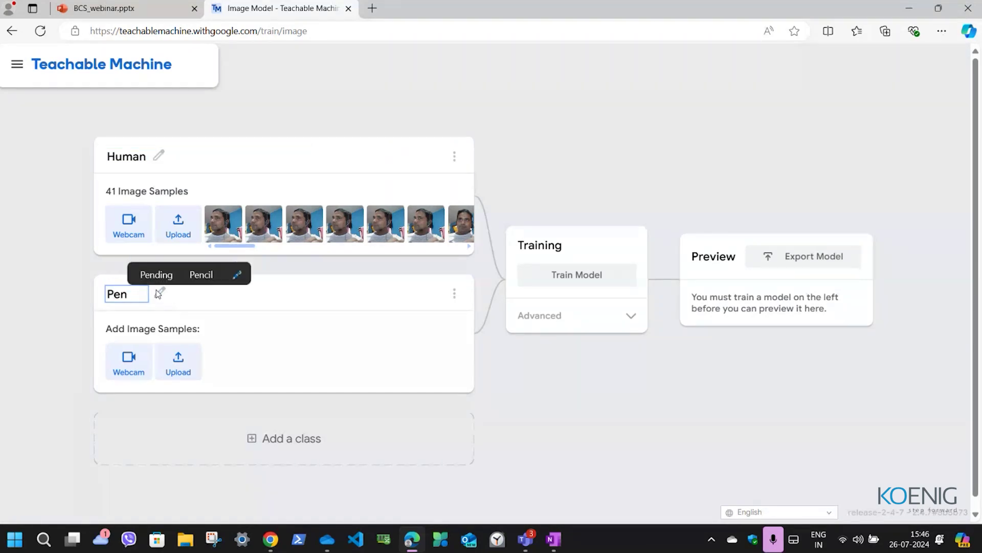
click(131, 365)
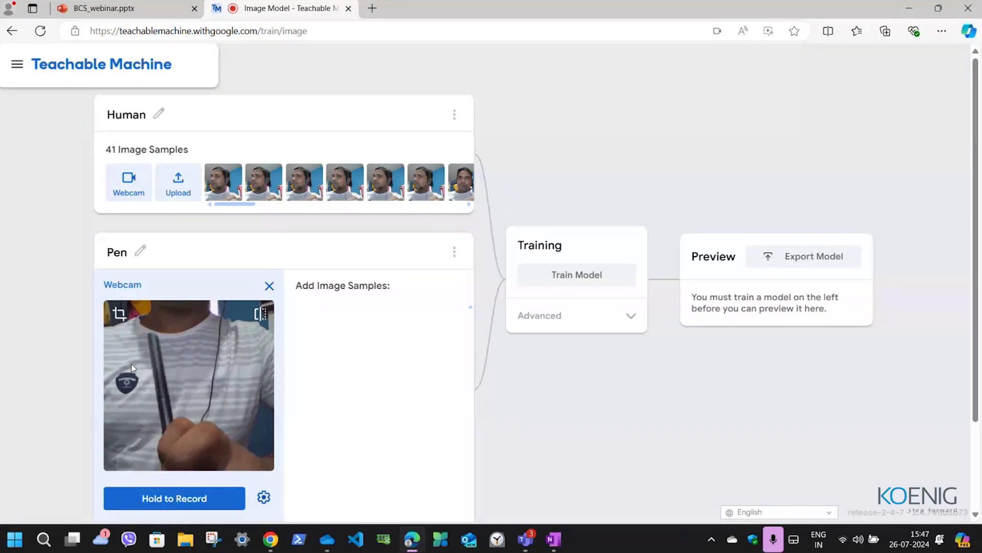
click(186, 503)
drag(186, 504, 186, 504)
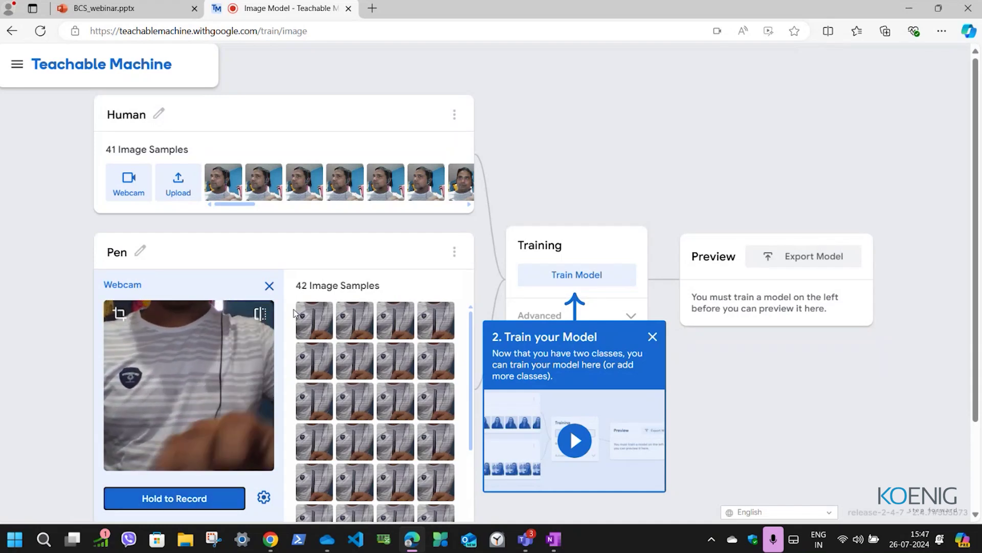
- Add Class 3 named 'Cup' and record 56 webcam images of a cup
click(269, 285)
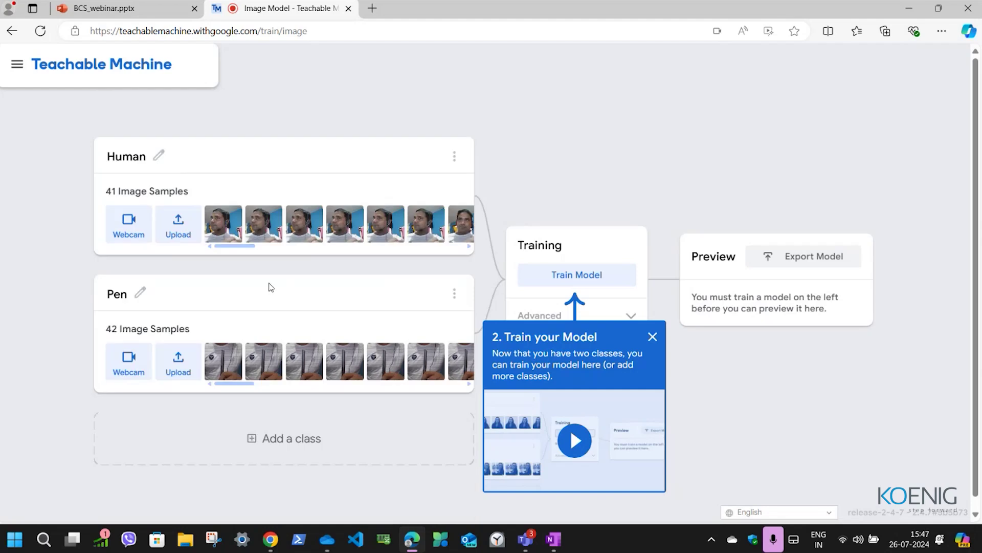
click(264, 438)
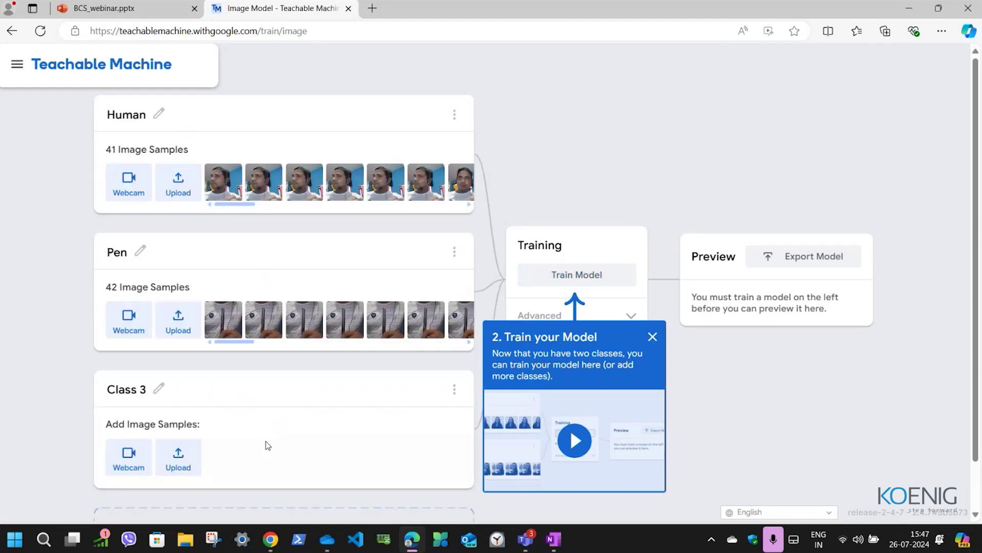
click(158, 336)
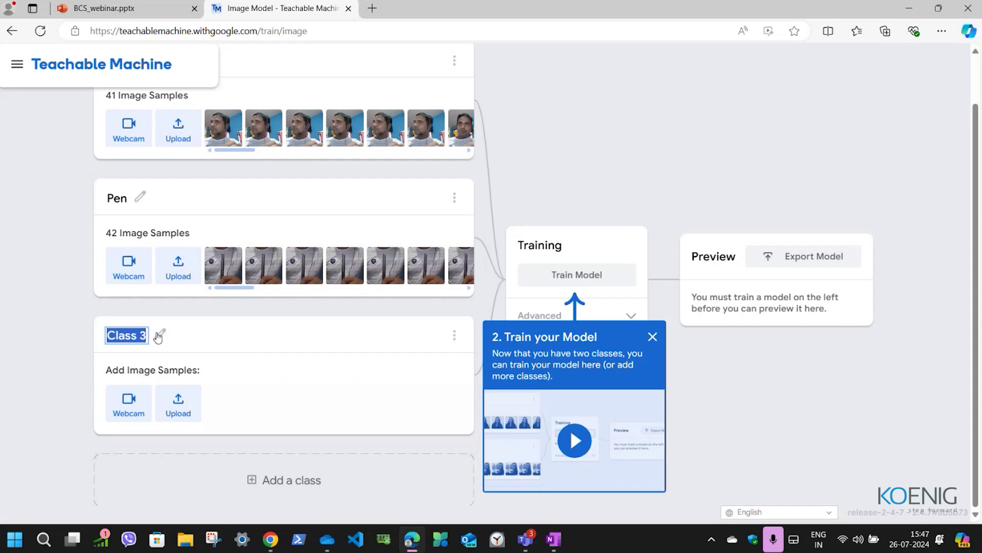
text(Cup)
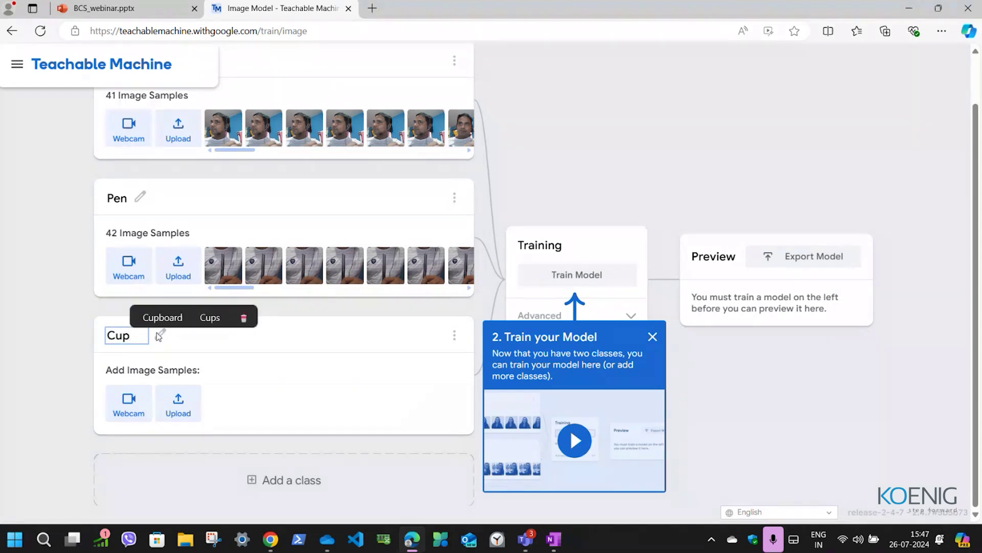
click(130, 407)
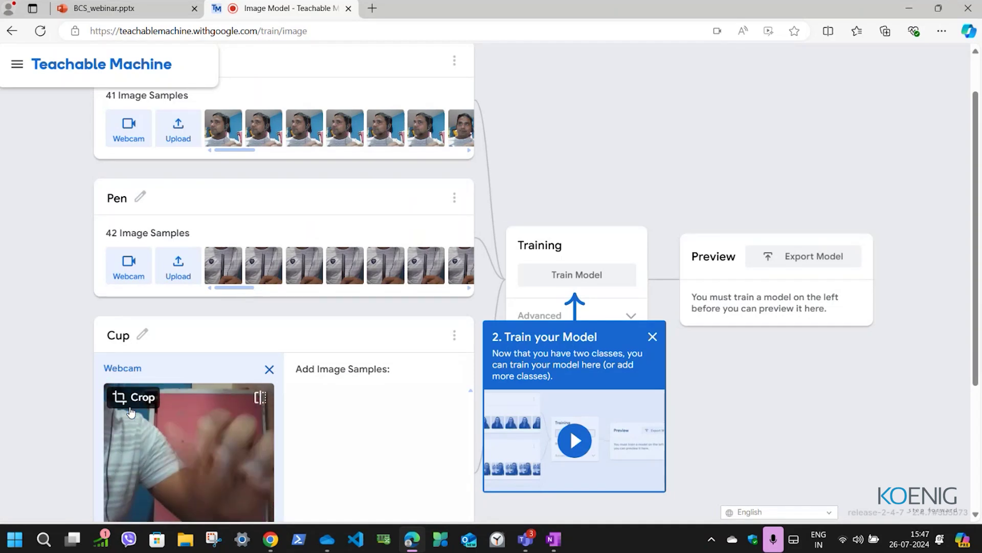
scroll(377, 417, down, 2)
scroll(377, 417, down, 1)
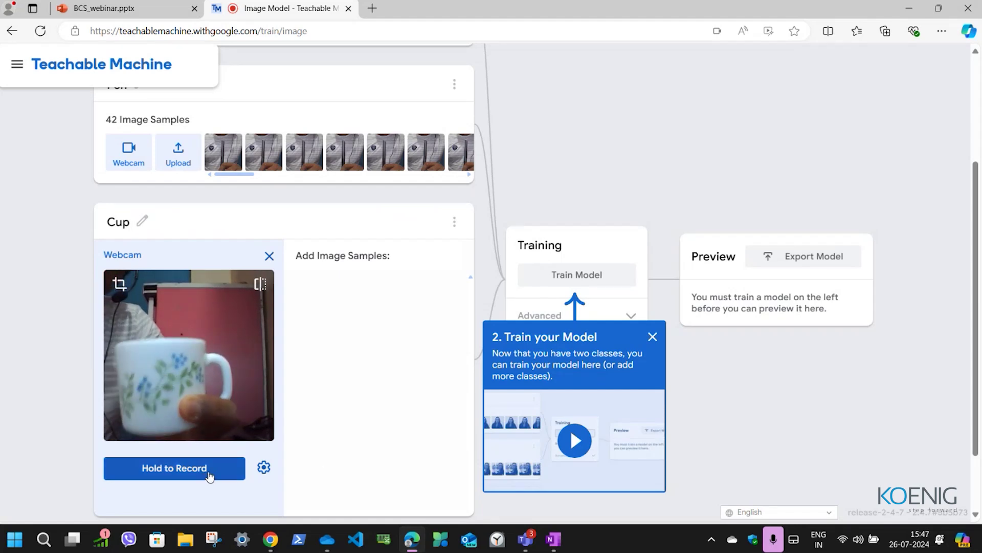
drag(209, 475, 241, 480)
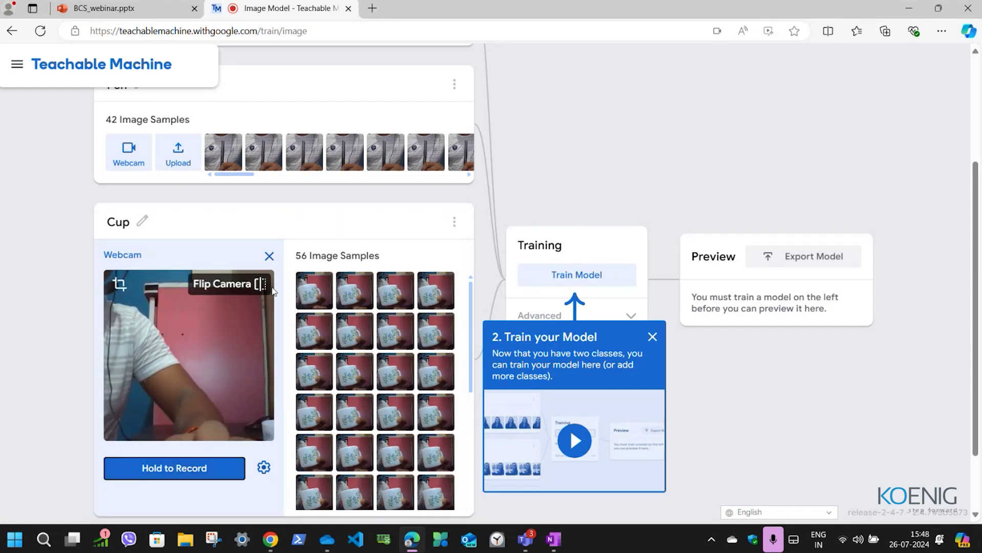
click(269, 257)
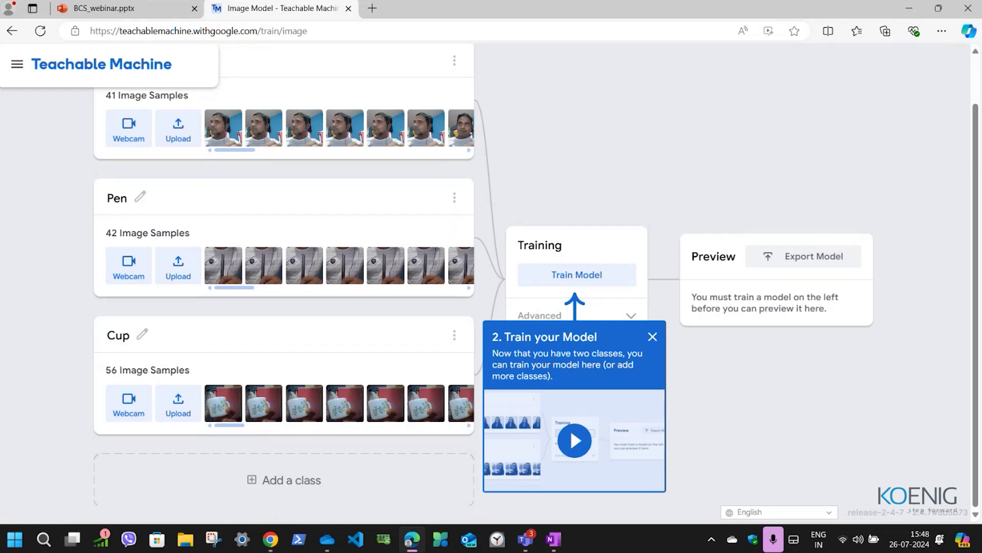
- Train the model on Human, Pen and Cup, acknowledging the don't-switch-tabs notice
click(653, 337)
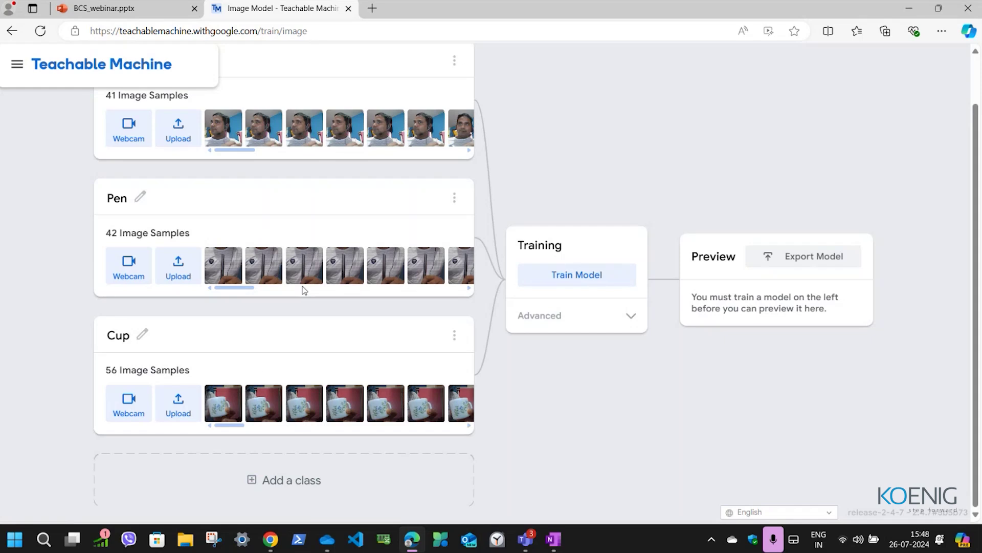
scroll(304, 290, up, 1)
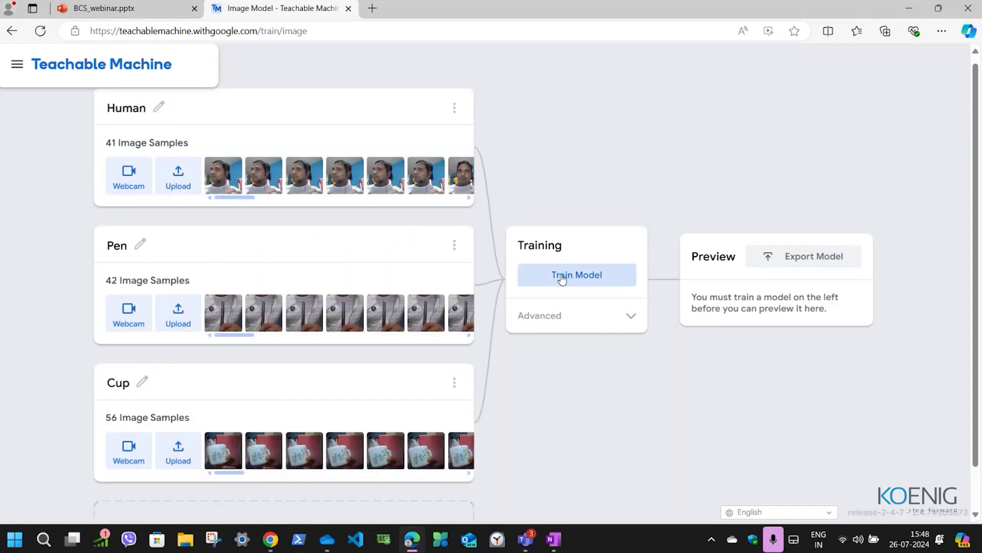
click(562, 276)
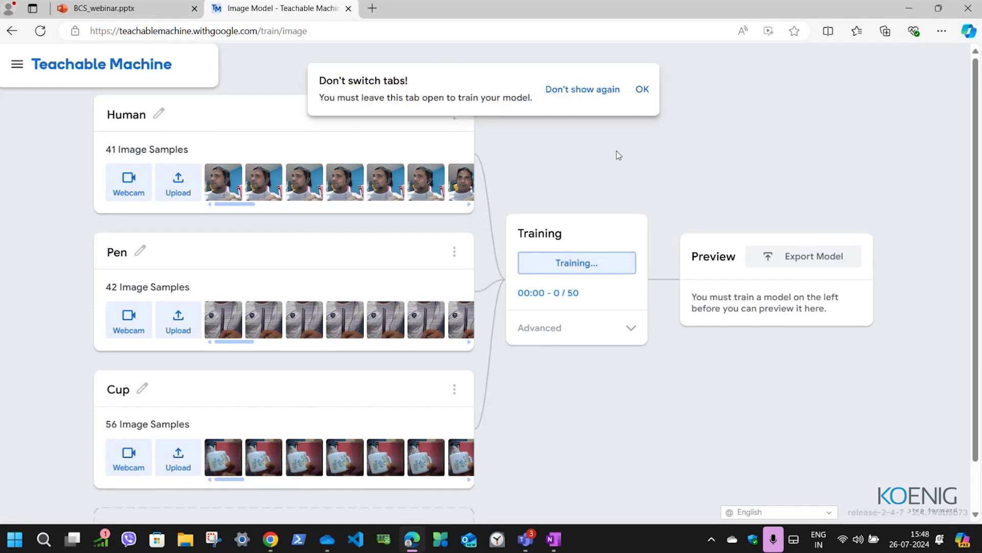
click(641, 91)
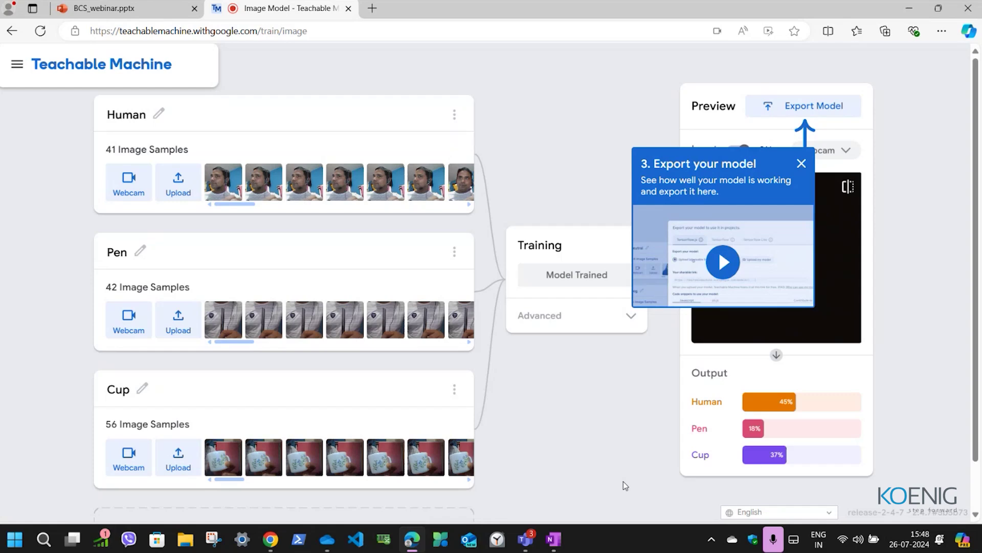
- Dismiss the export tip and open the Export Model dialog on the Tensorflow.js tab
click(801, 164)
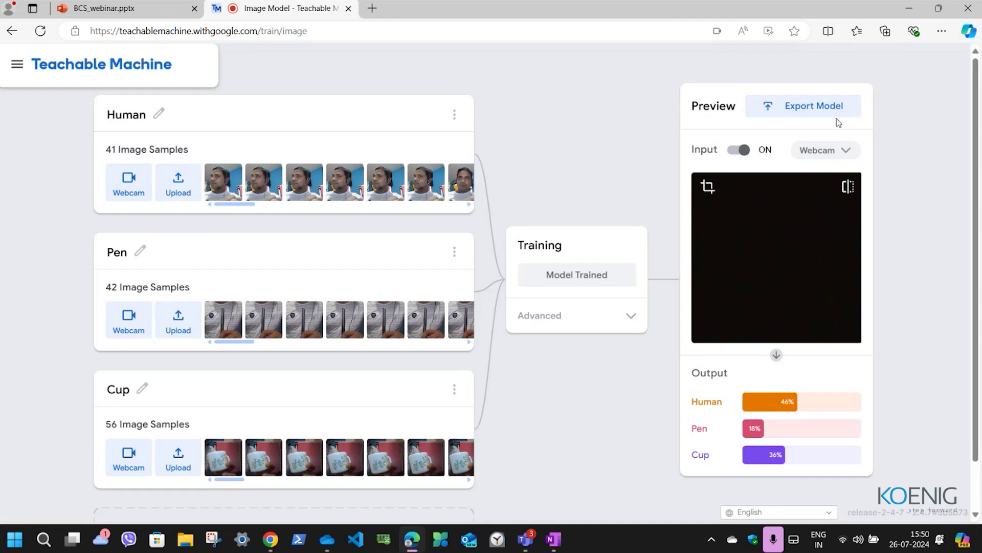
click(804, 109)
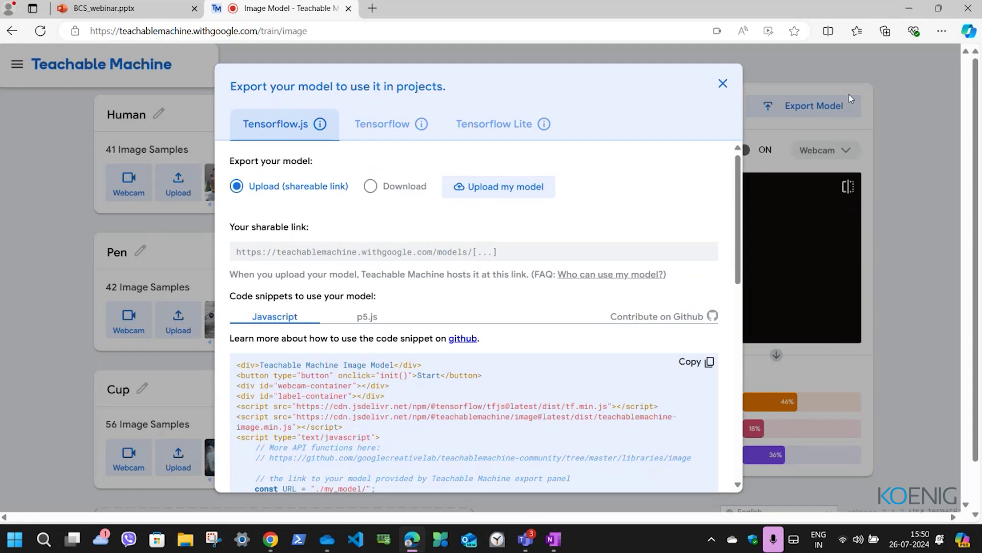
- Choose Download in the export dialog and show the Tensorflow tab with its Keras snippet
click(372, 186)
scroll(366, 350, down, 3)
scroll(366, 350, up, 3)
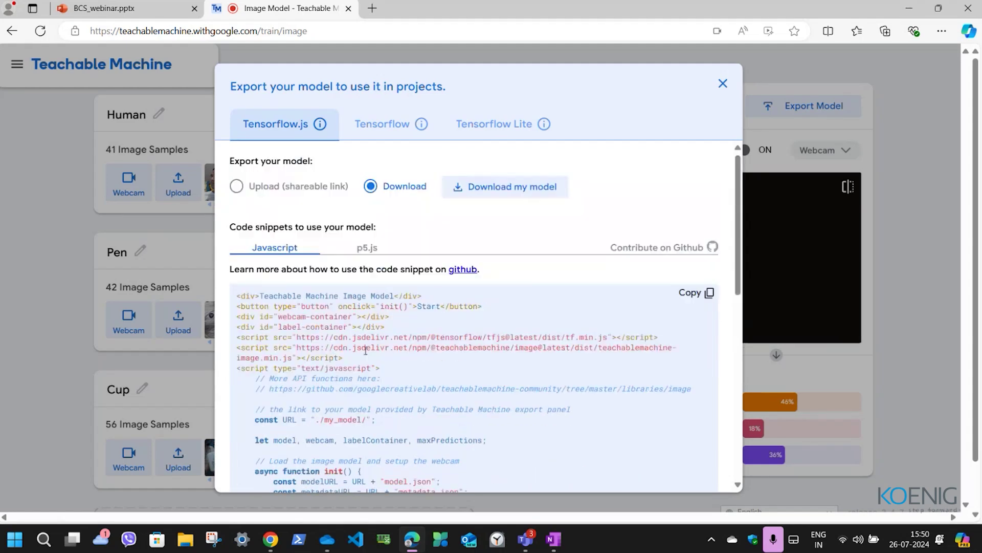
scroll(413, 414, down, 8)
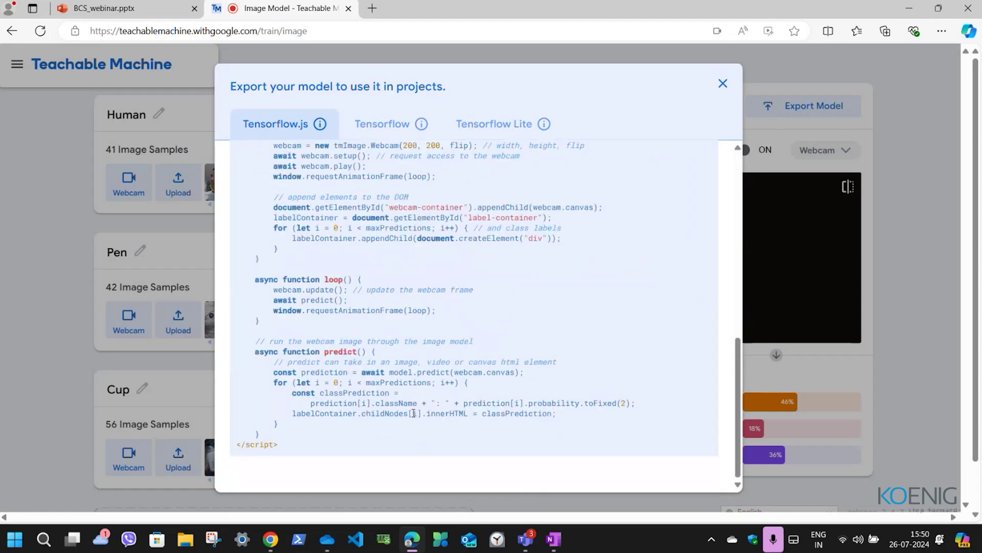
scroll(413, 412, down, 2)
scroll(412, 412, up, 10)
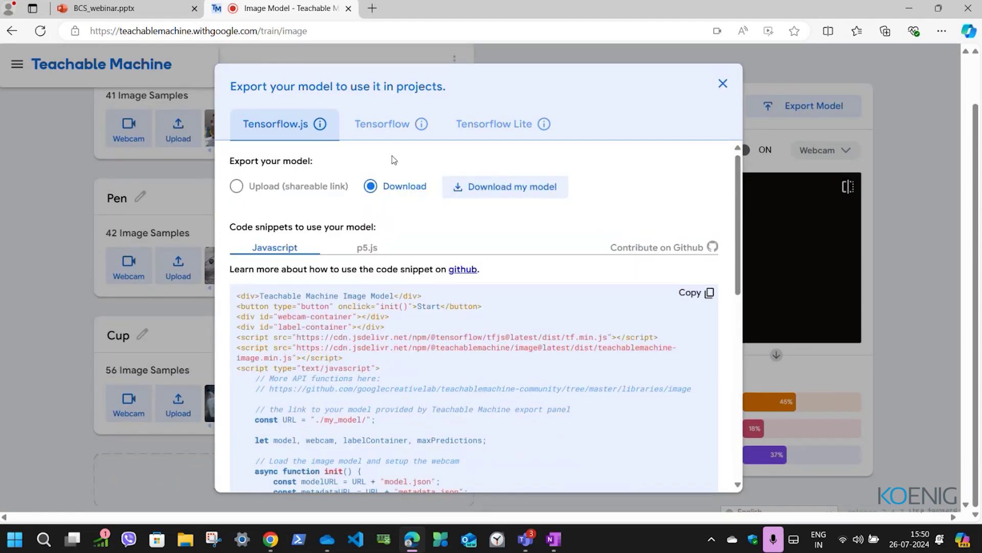
click(386, 123)
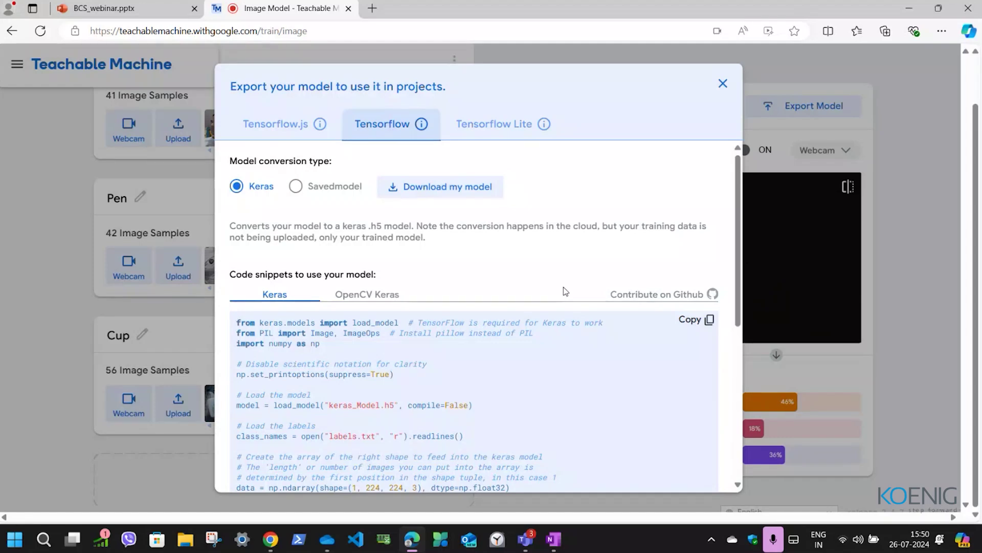
- Start the cloud conversion with Download my model for the Keras format
scroll(565, 291, down, 1)
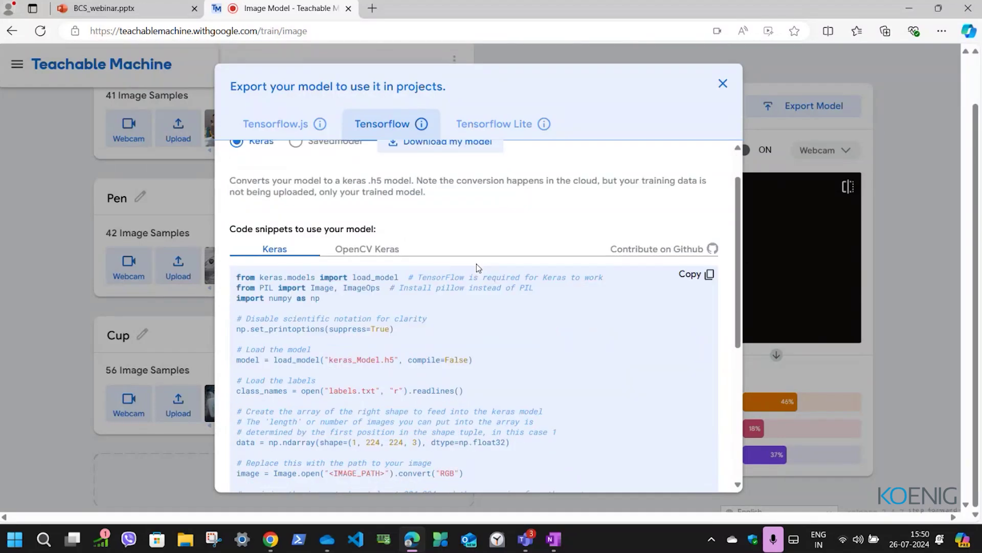
scroll(409, 240, up, 1)
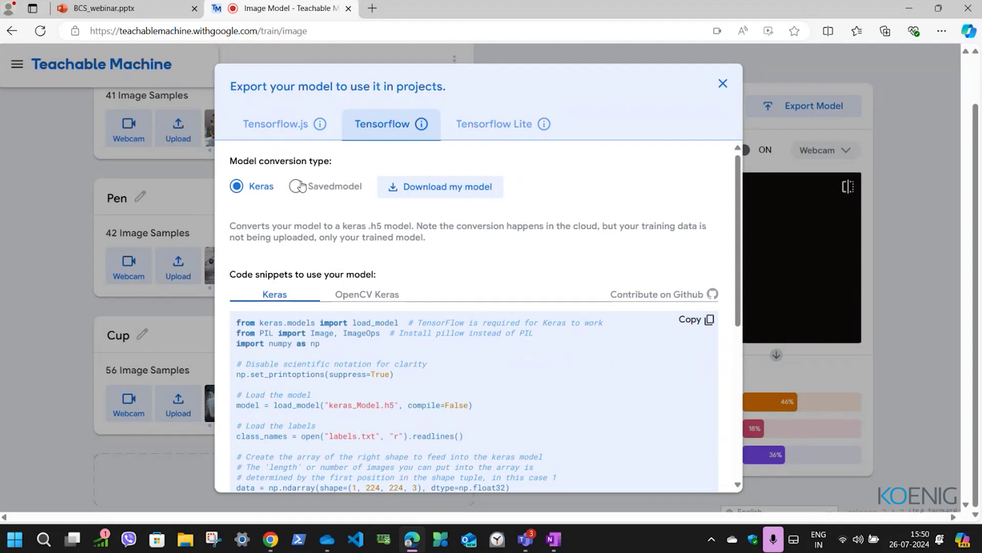
click(457, 193)
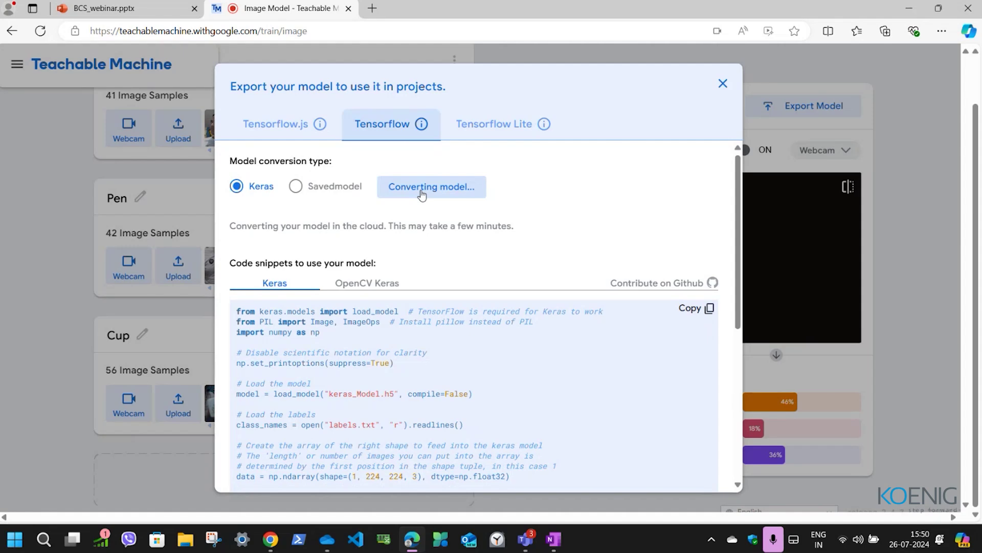
click(943, 31)
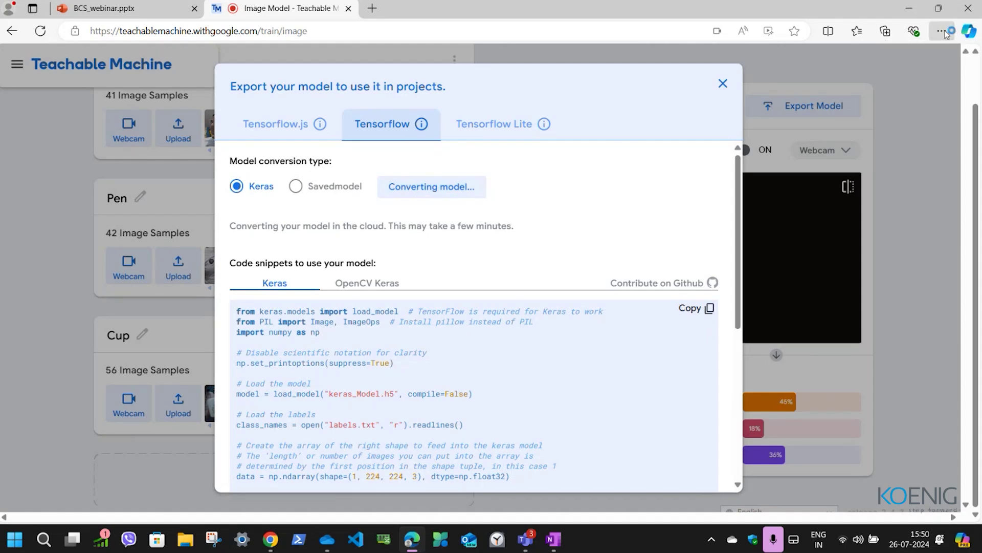
click(582, 211)
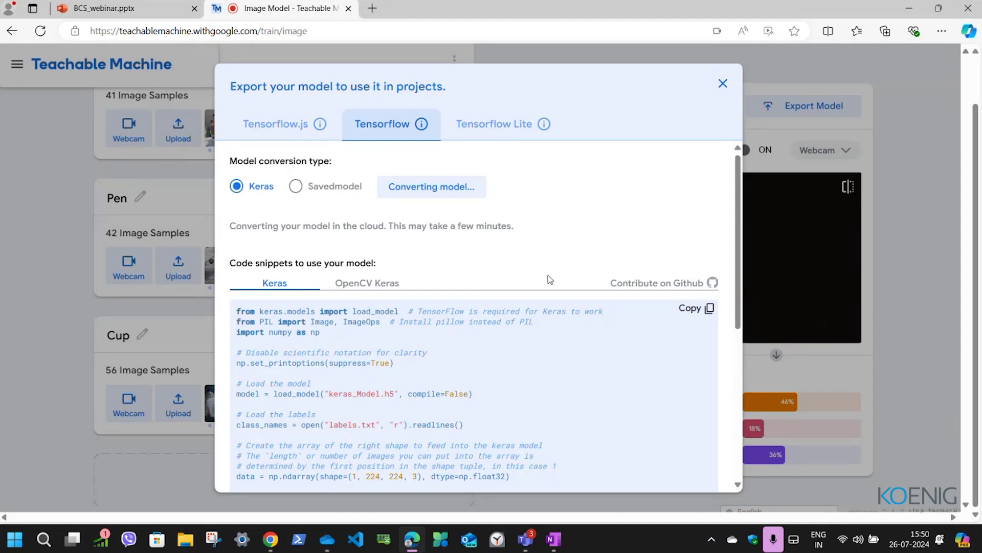
- Reconnect the Colab notebook's runtime and narrow the Files panel
click(271, 541)
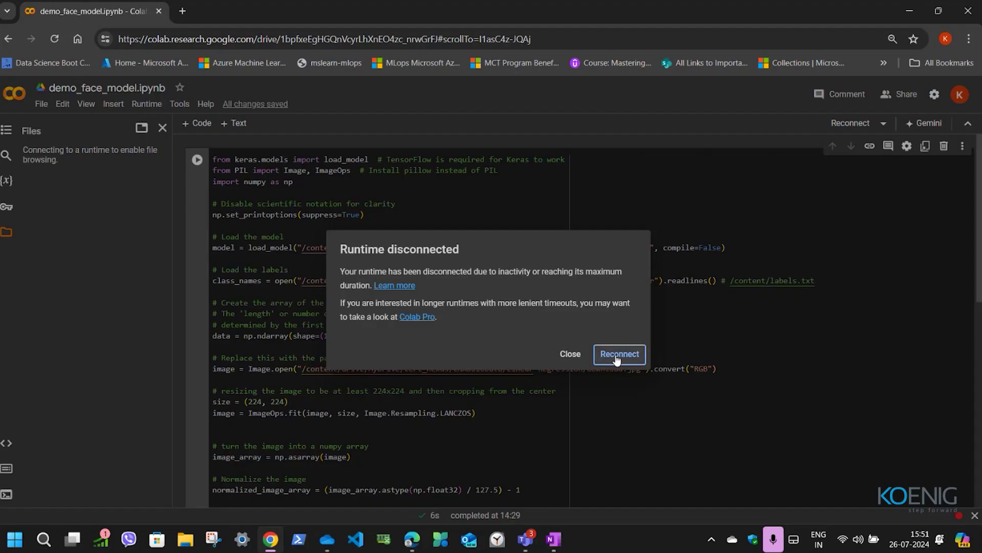
click(619, 353)
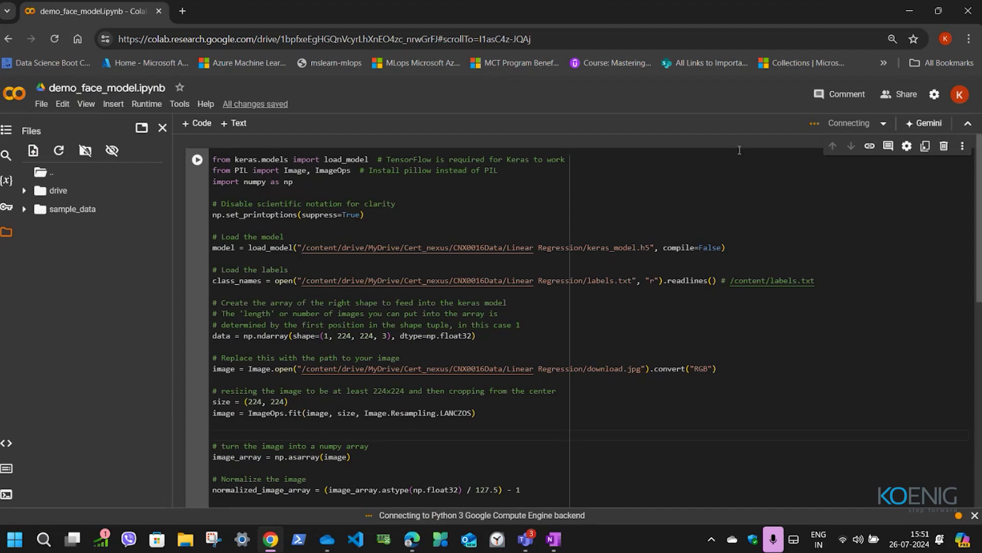
drag(173, 280, 111, 280)
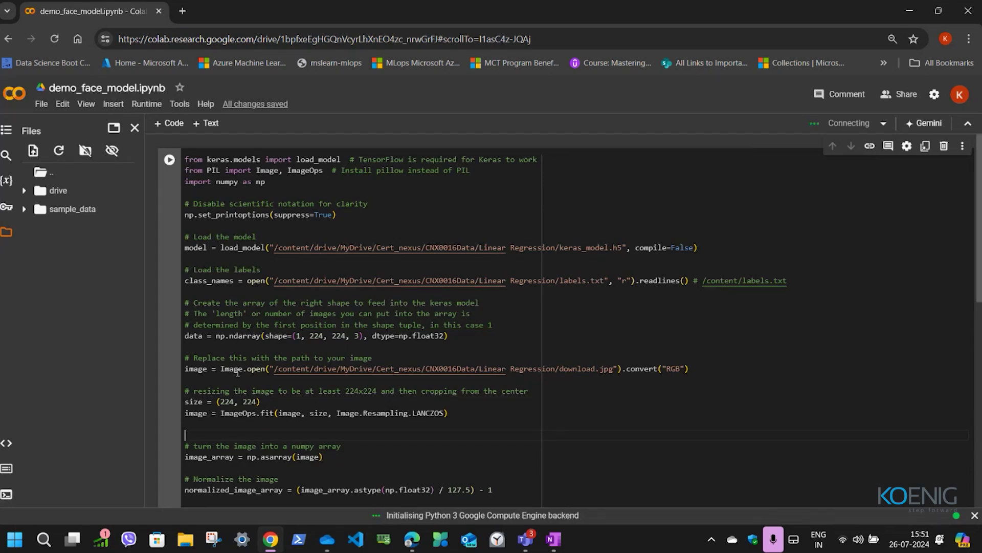
- Reset the zoom, highlight the model path in the load_model line, and return to Teachable Machine
scroll(290, 347, down, 1)
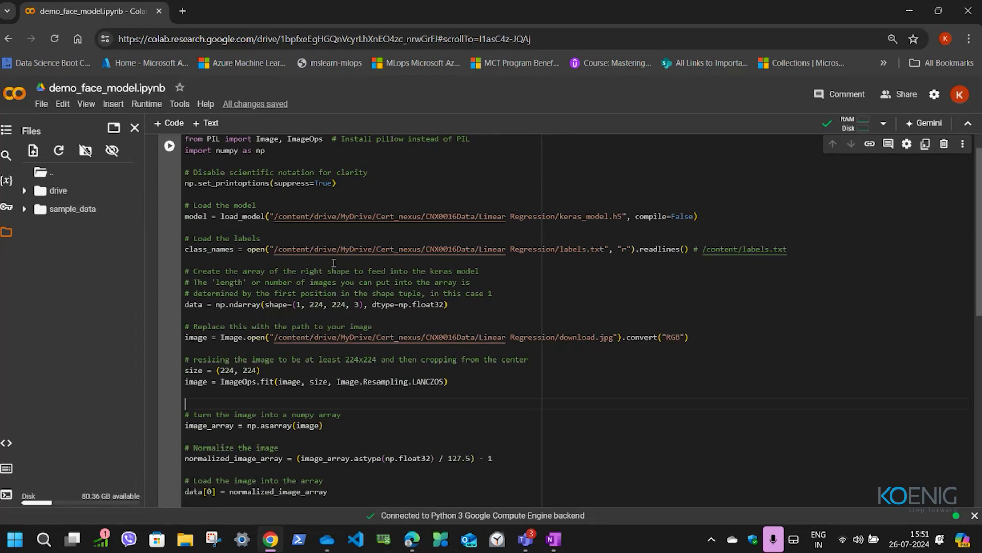
scroll(333, 262, up, 1)
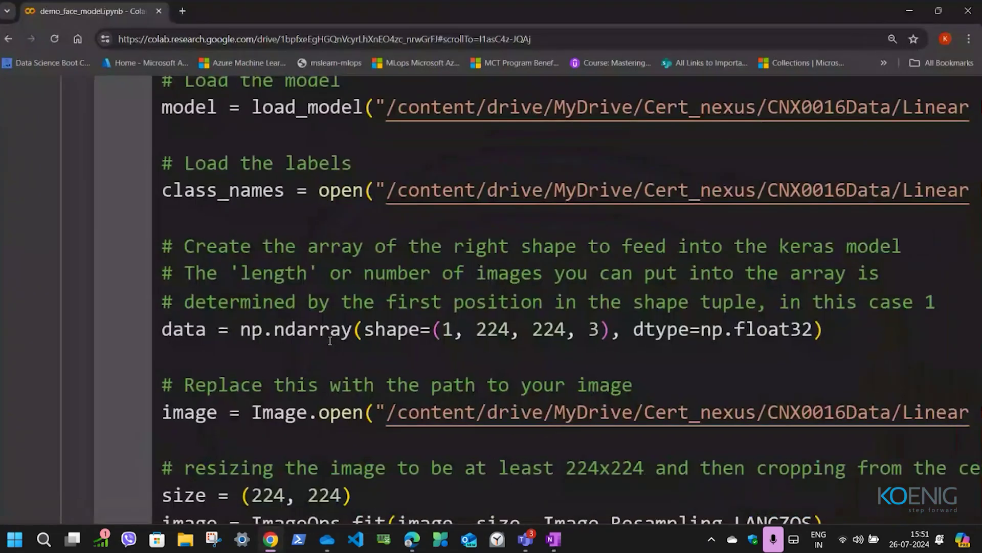
key(ctrl+0)
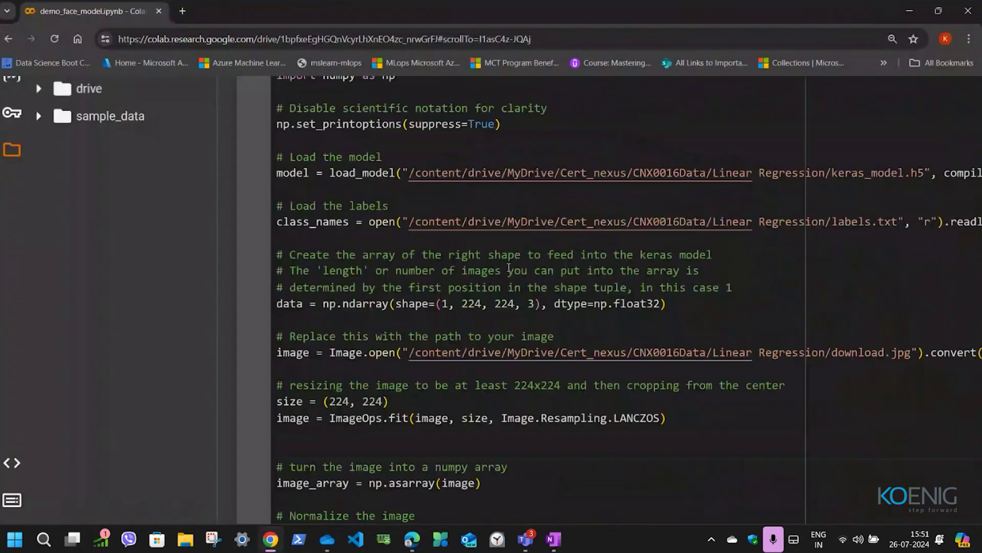
drag(324, 177, 861, 182)
key(alt+Tab)
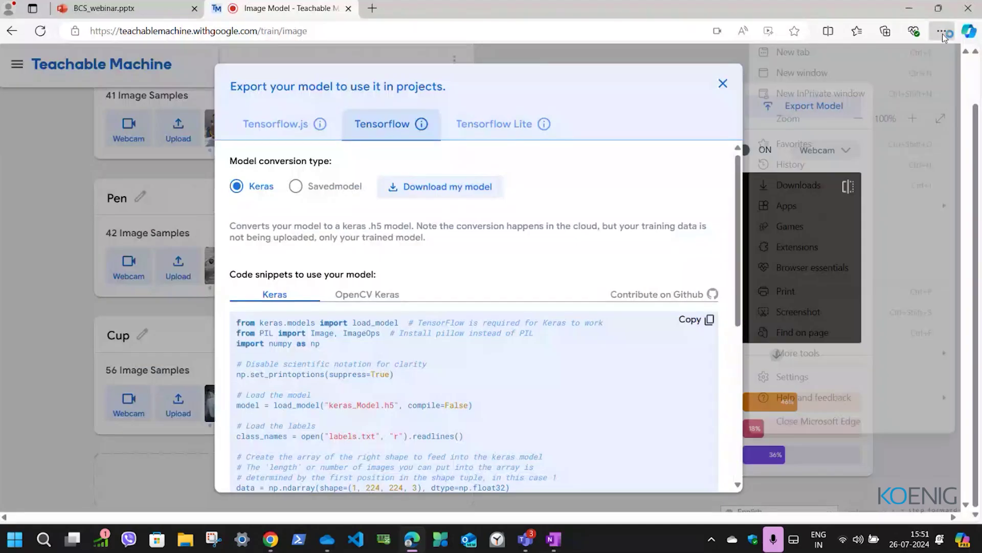
- Check Edge's Downloads list for converted_keras.zip, then return to the Colab notebook
click(941, 31)
click(813, 188)
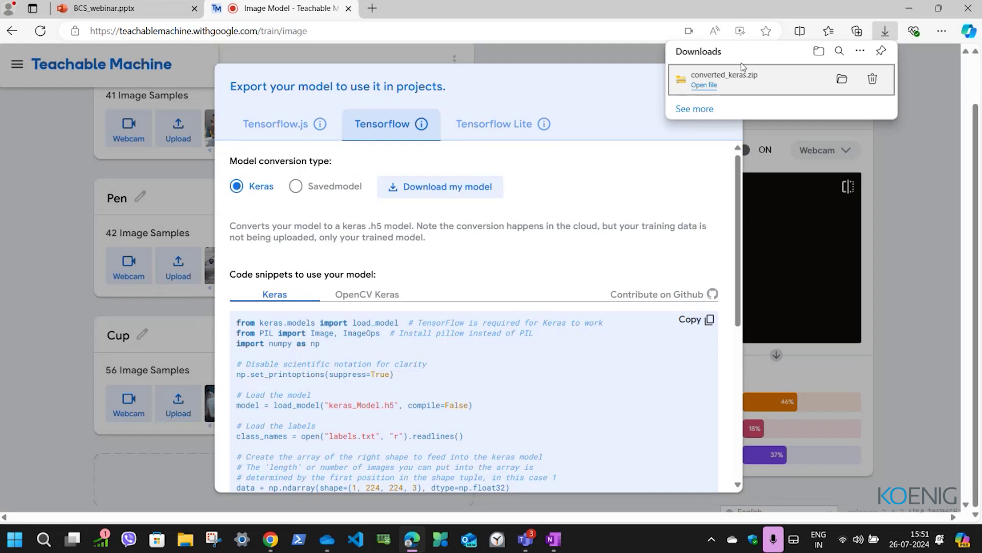
click(586, 204)
key(alt+Tab)
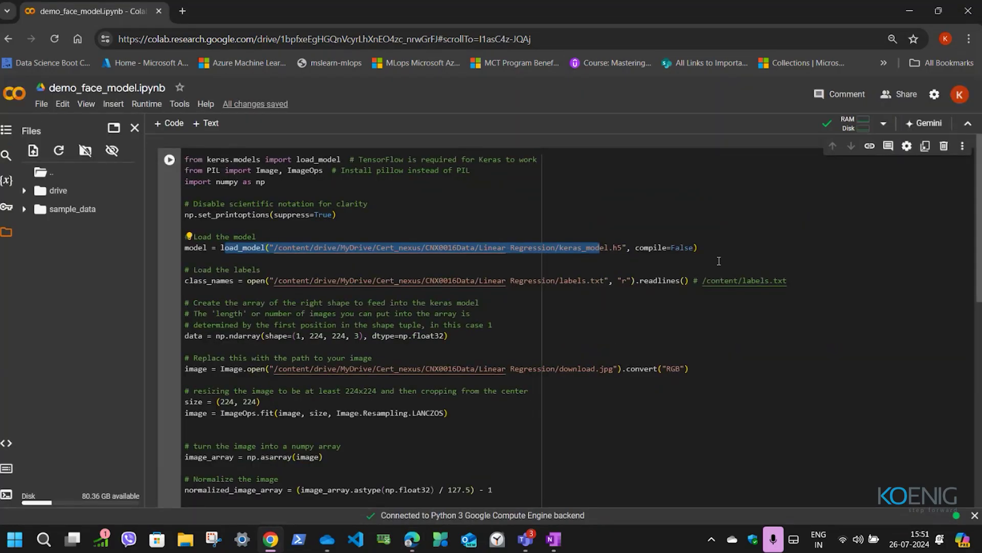
click(560, 248)
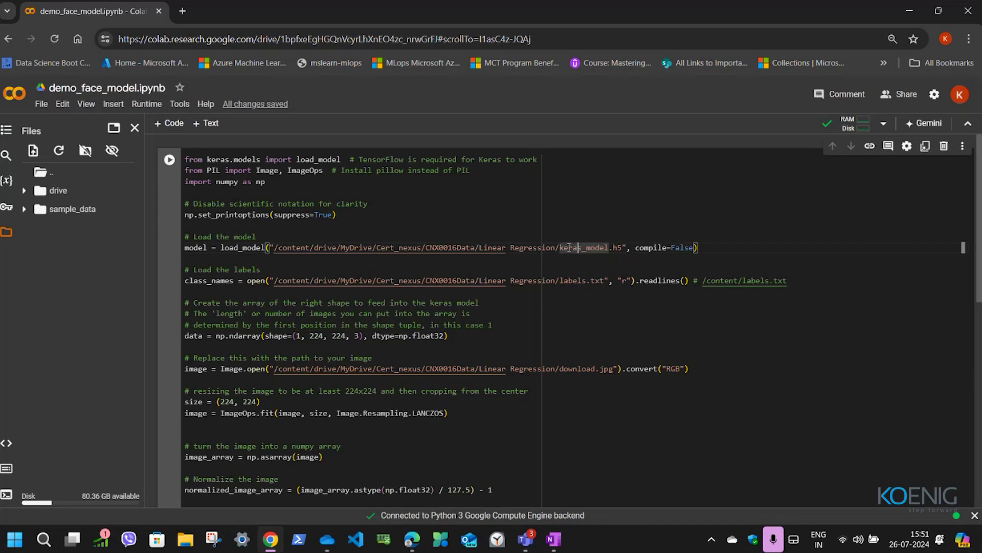
drag(560, 247, 621, 248)
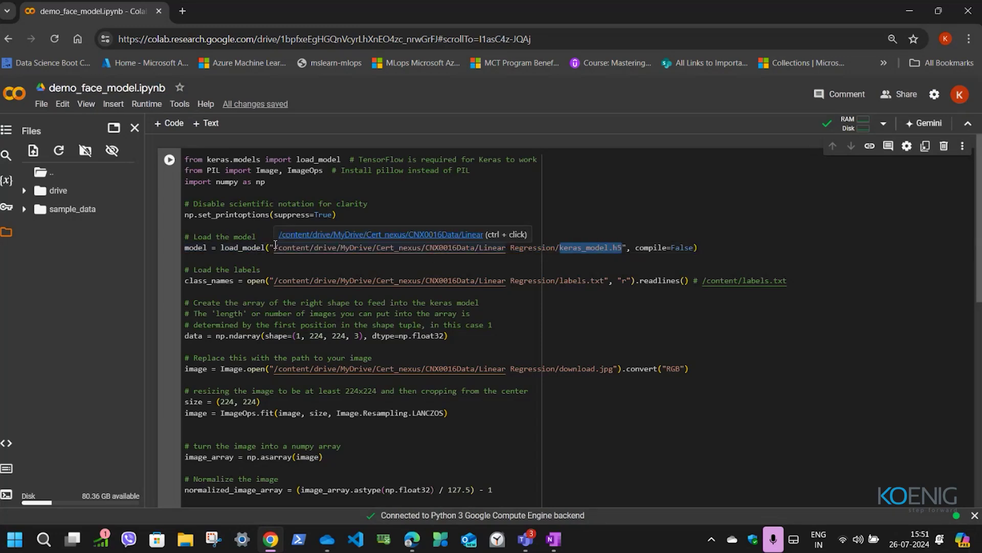
click(372, 305)
scroll(284, 288, down, 2)
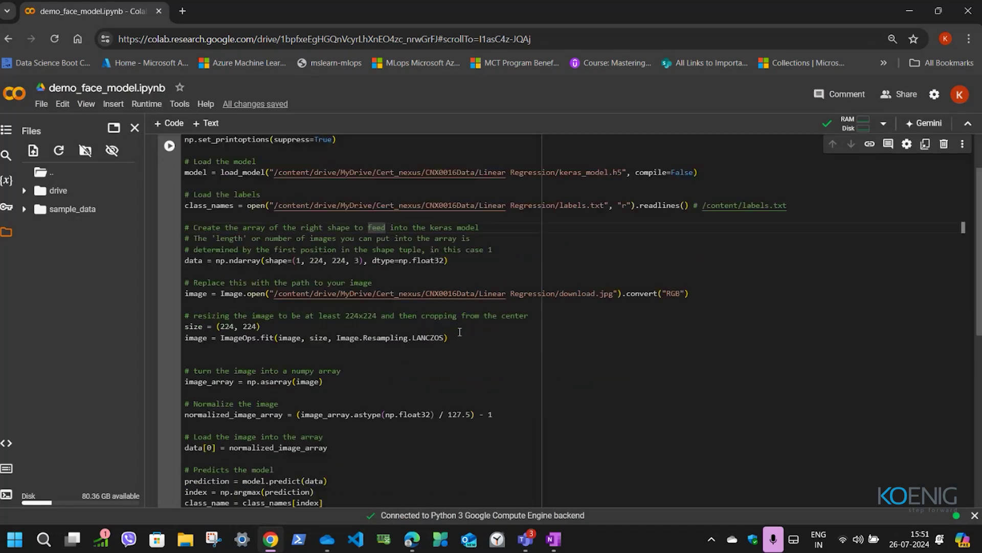
drag(275, 292, 614, 292)
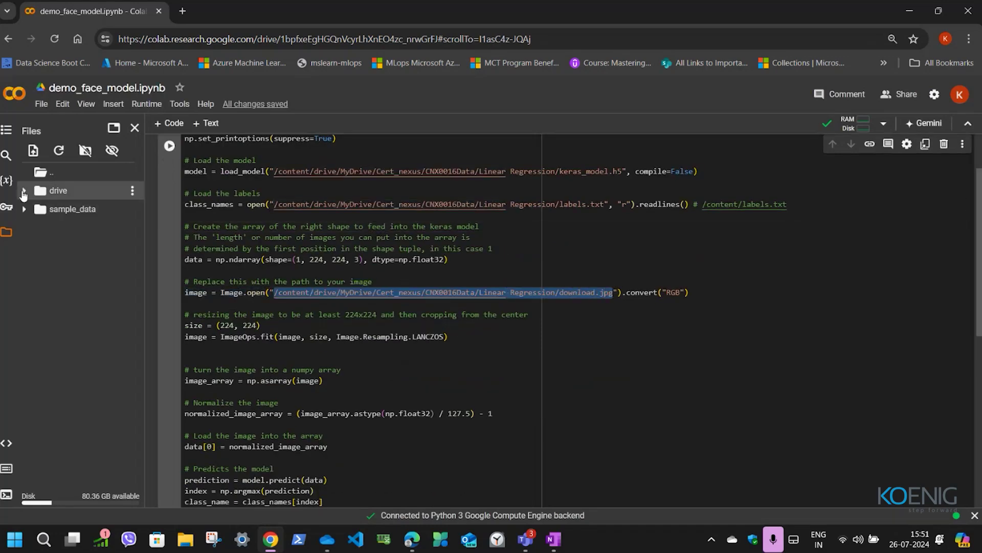
click(23, 191)
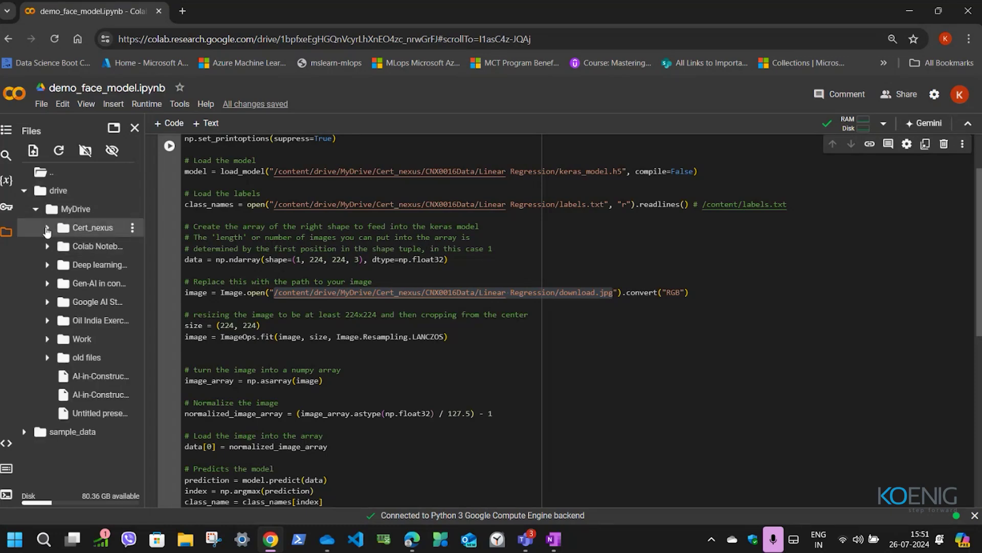
click(47, 228)
click(58, 247)
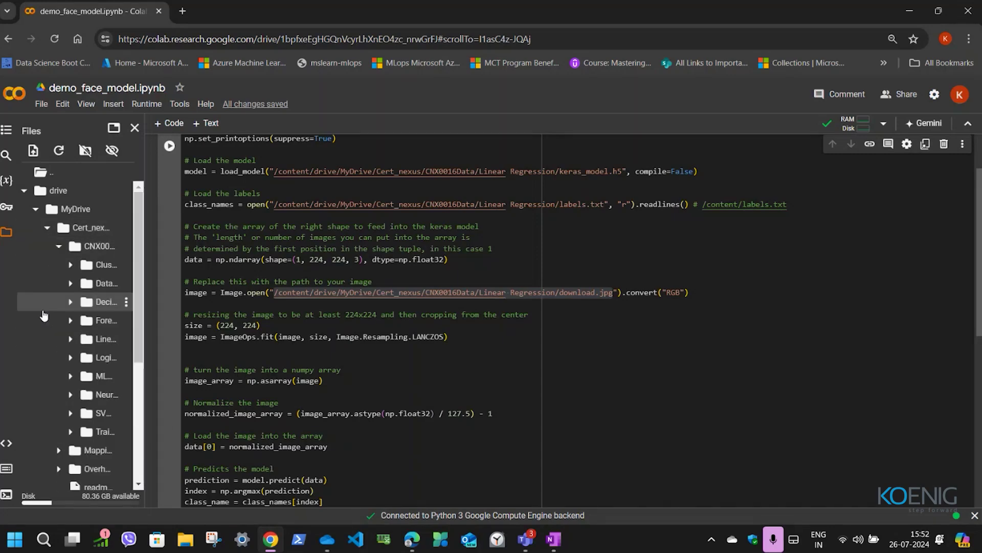
drag(144, 327, 302, 328)
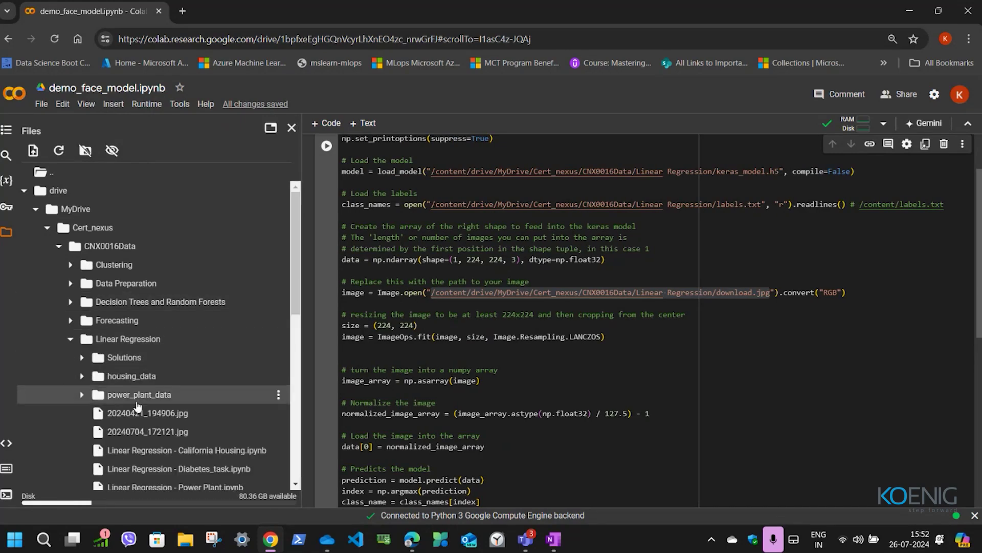
scroll(138, 405, down, 3)
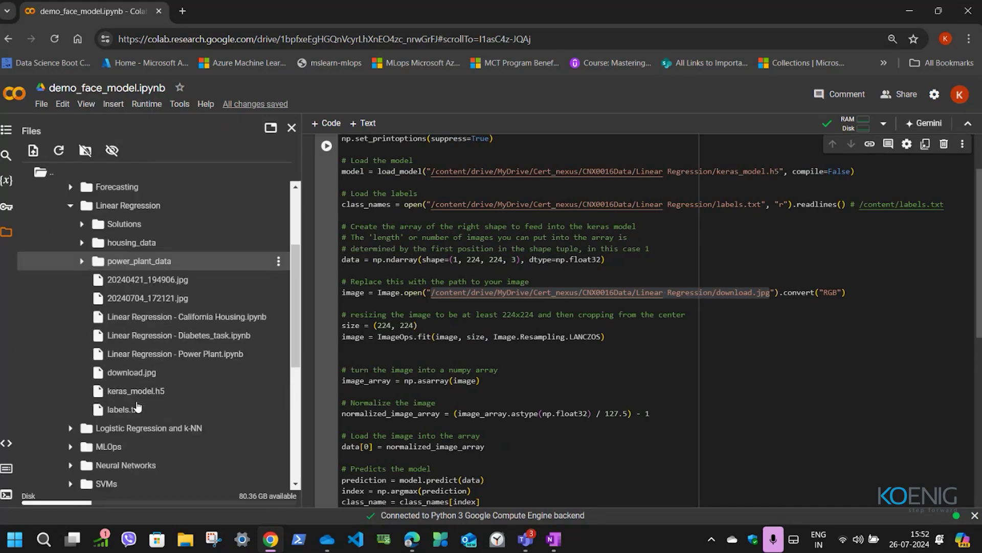
double_click(149, 376)
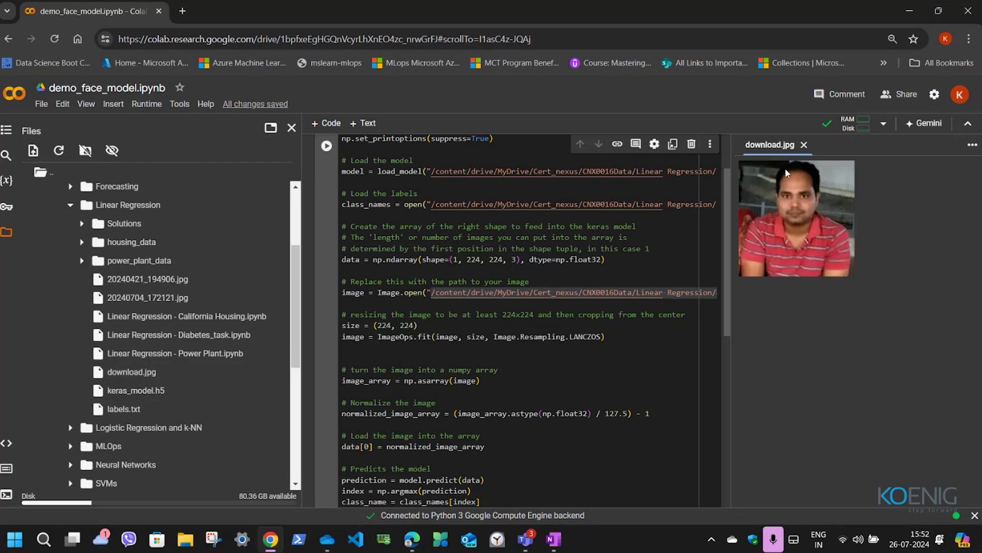
click(804, 147)
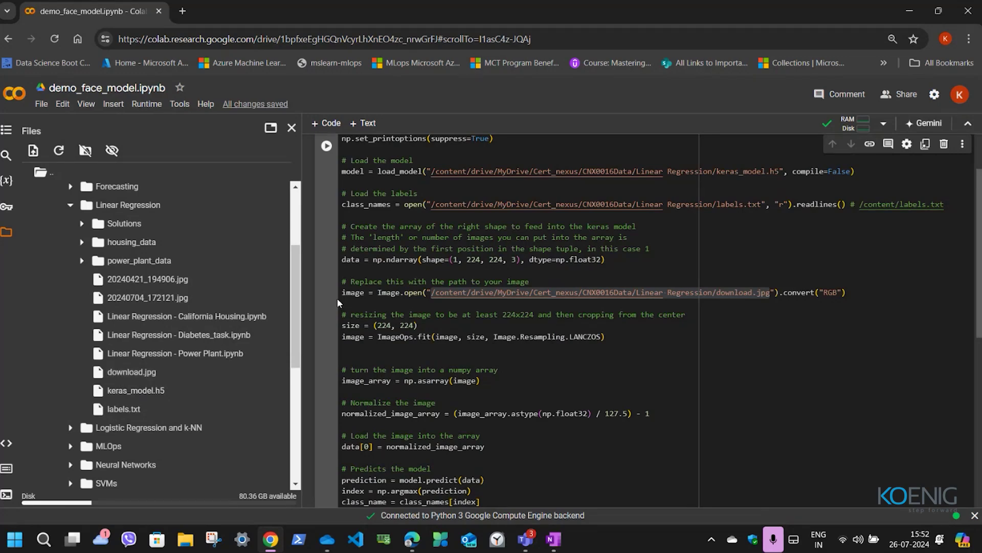
- Narrow the Files panel and highlight the model file and download.jpg paths in the code
drag(304, 296, 170, 301)
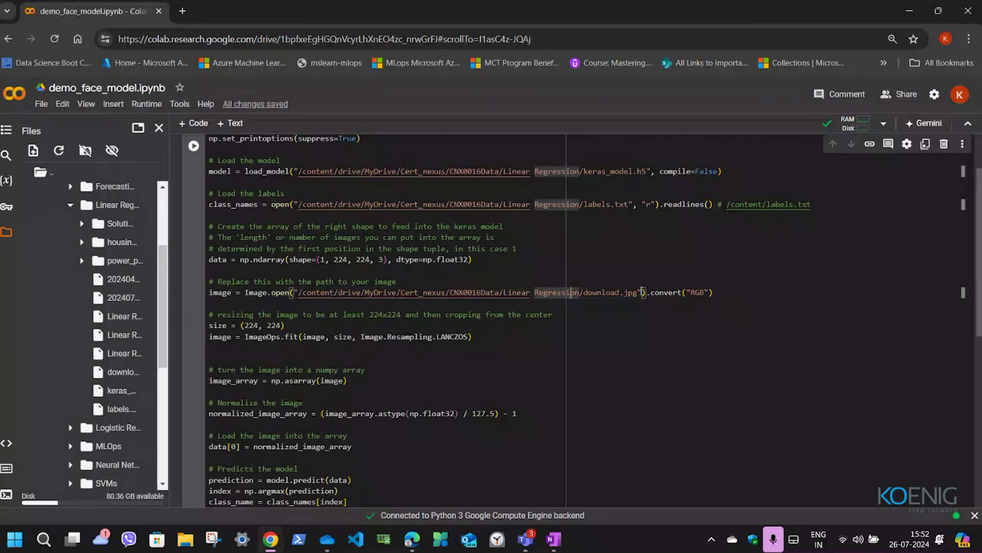
double_click(625, 292)
drag(625, 290, 584, 292)
click(584, 335)
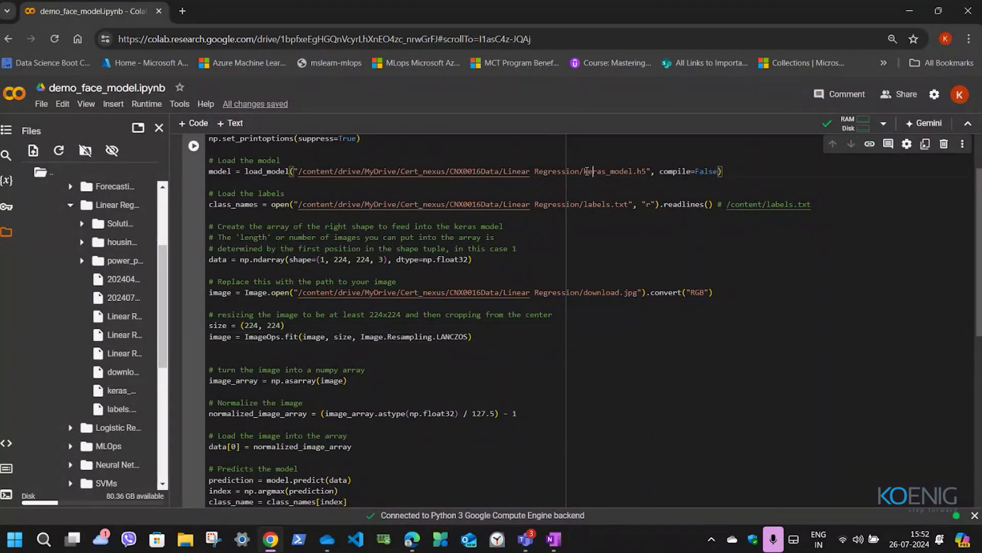
drag(593, 170, 535, 170)
drag(606, 292, 719, 293)
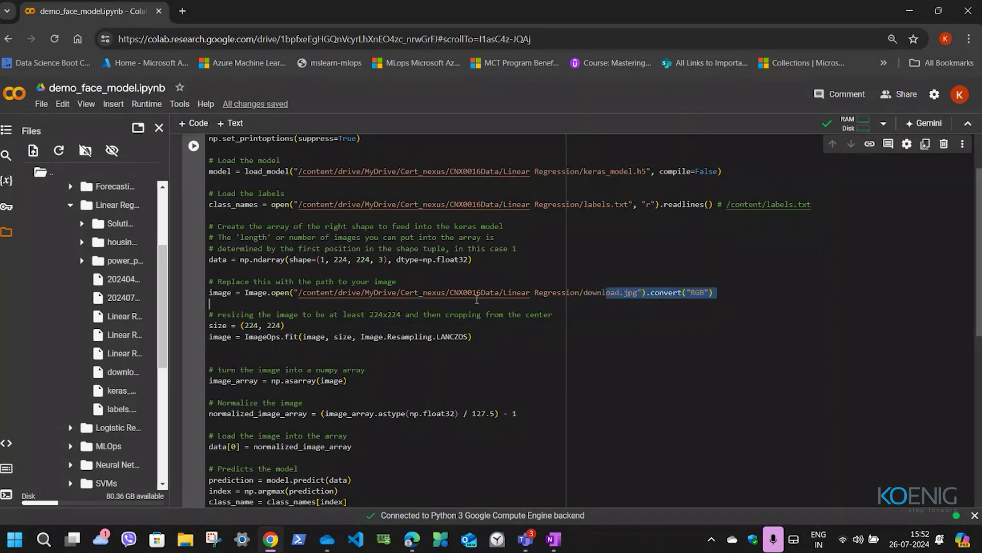
scroll(452, 420, down, 5)
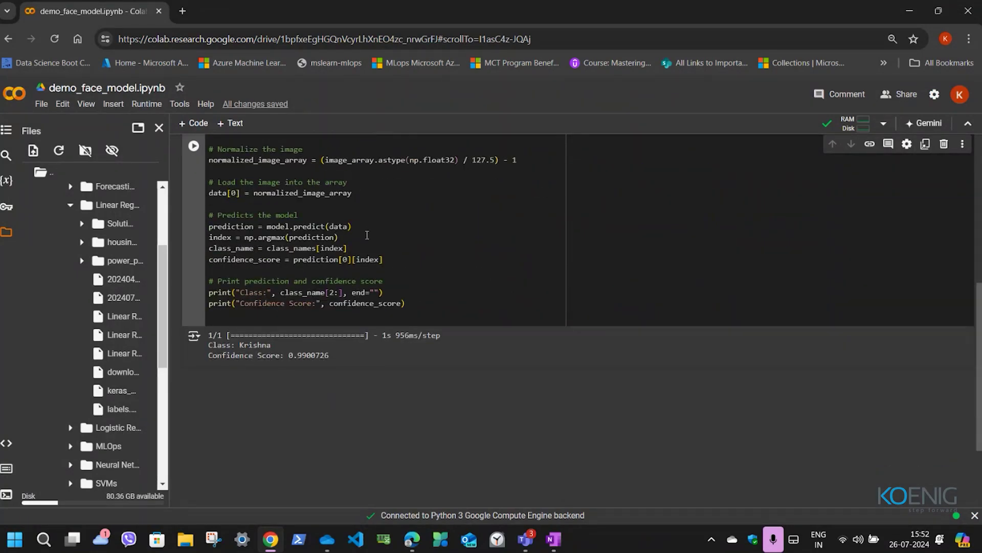
scroll(367, 235, up, 5)
- Rerun the prediction cell, classifying download.jpg with confidence 0.99497765
click(193, 160)
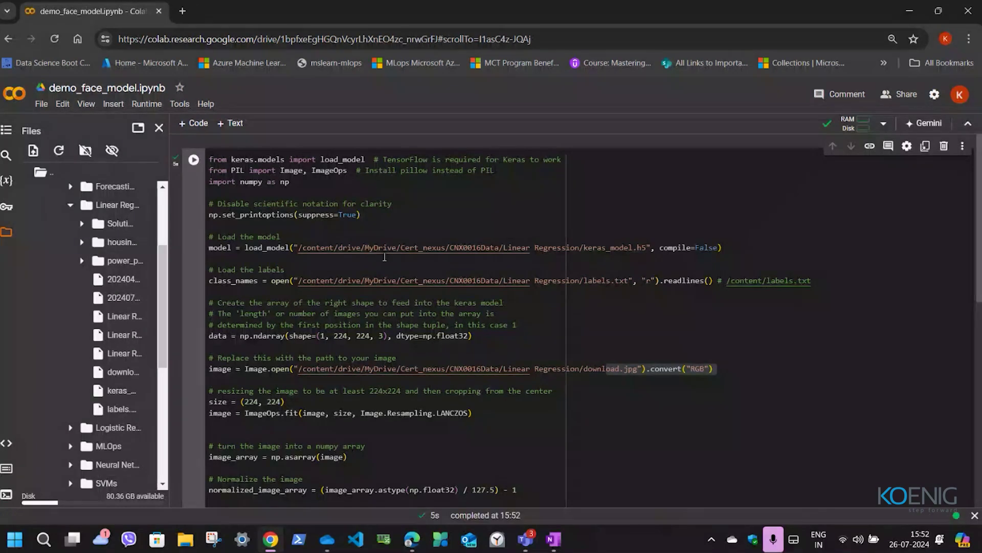
scroll(385, 257, down, 5)
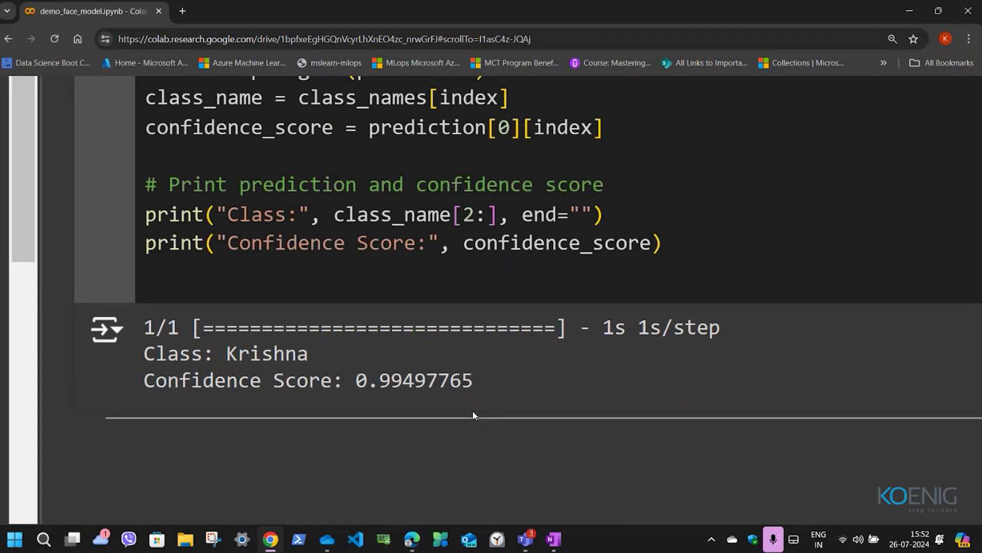
key(ctrl+minus)
key(ctrl+minus)
key(ctrl+minus)
key(ctrl+minus)
key(ctrl+minus)
key(ctrl+minus)
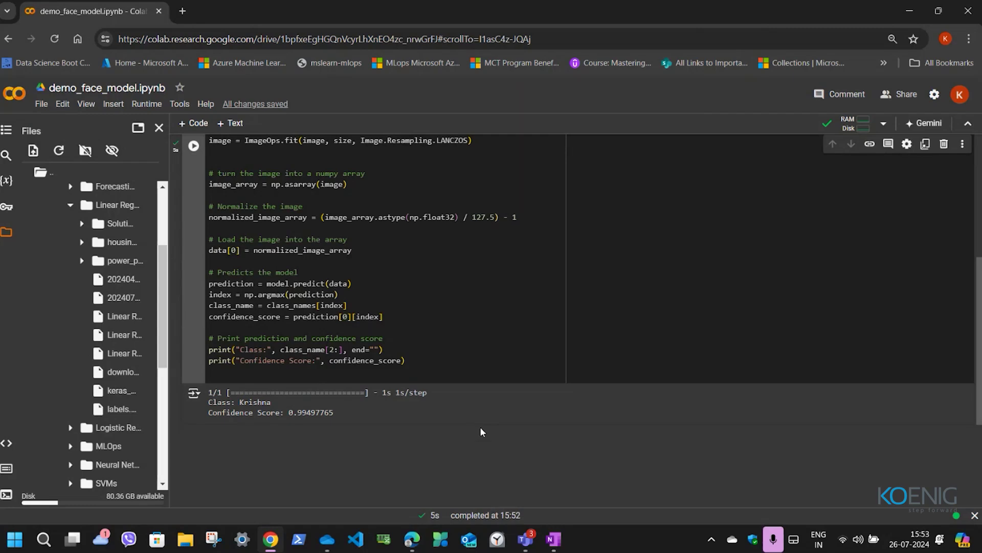
scroll(481, 431, up, 2)
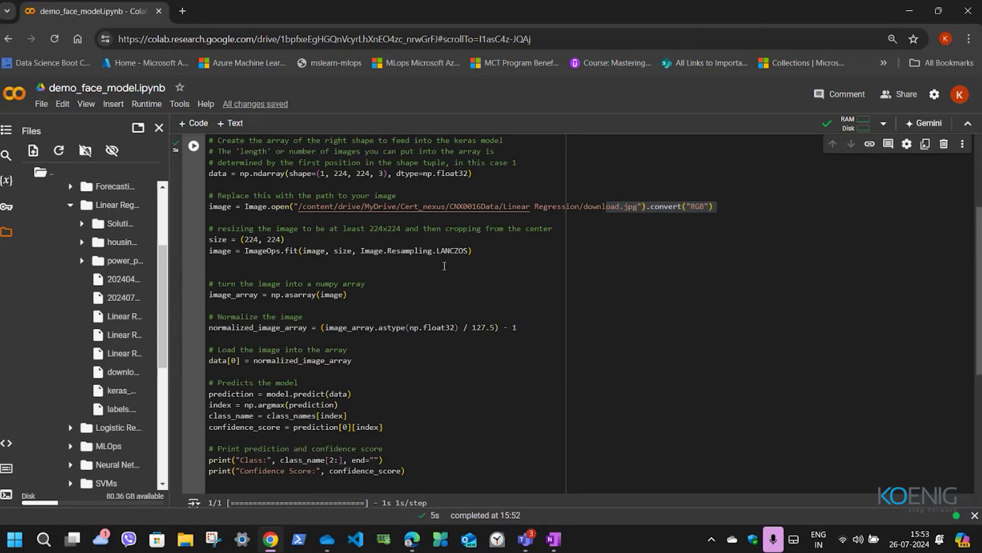
- Highlight the <IMAGE_PATH> placeholder in the Export dialog's Keras snippet
key(alt+Tab)
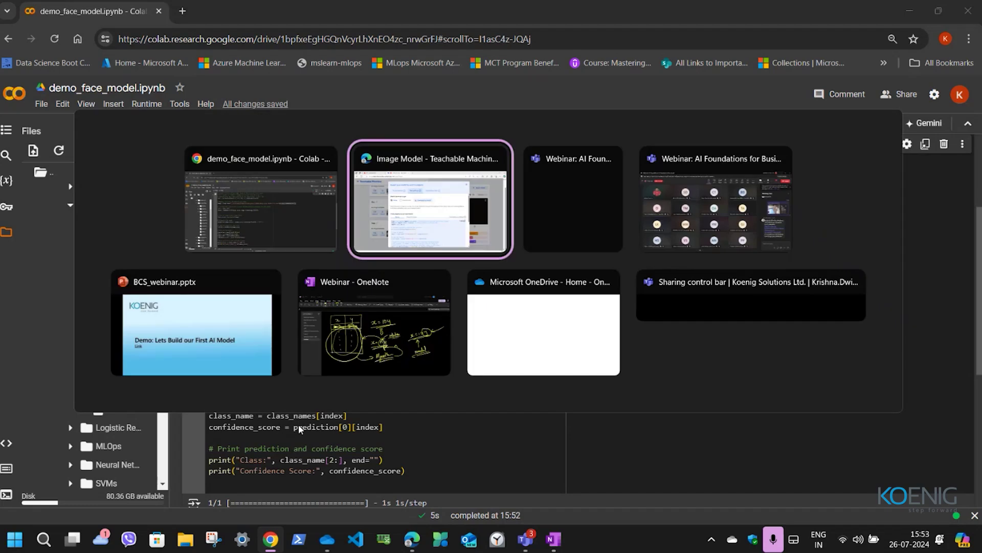
scroll(440, 466, down, 2)
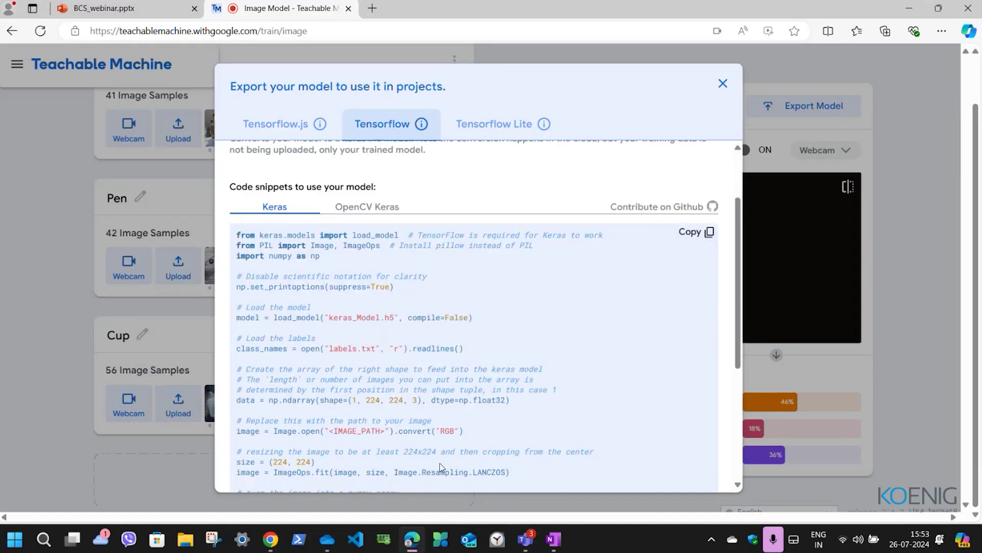
scroll(440, 466, down, 3)
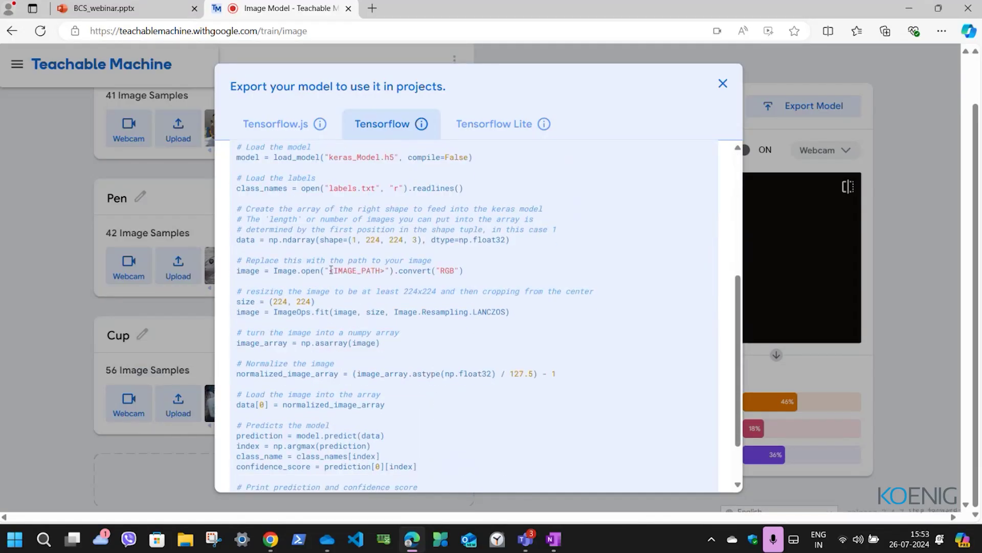
drag(330, 270, 385, 270)
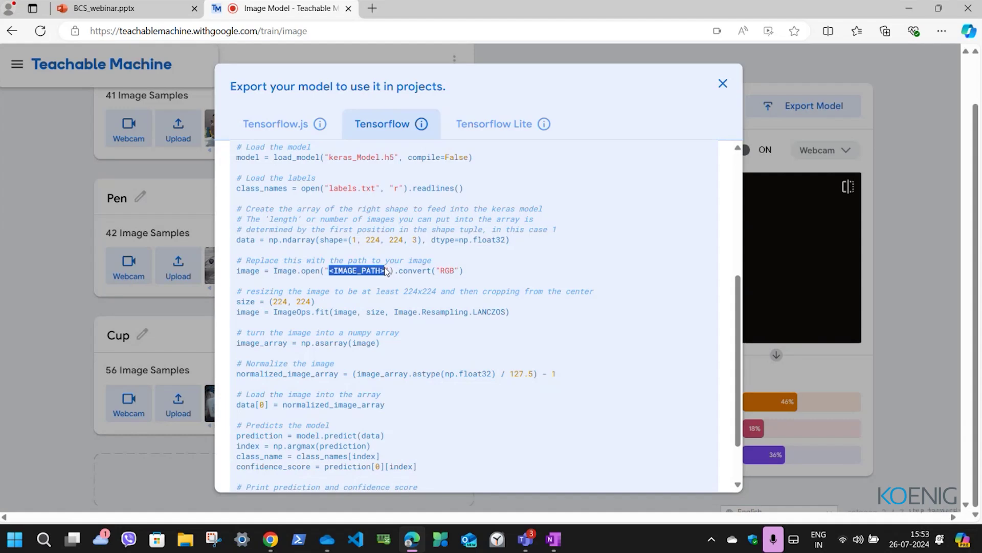
click(364, 311)
scroll(401, 390, up, 5)
scroll(401, 390, down, 6)
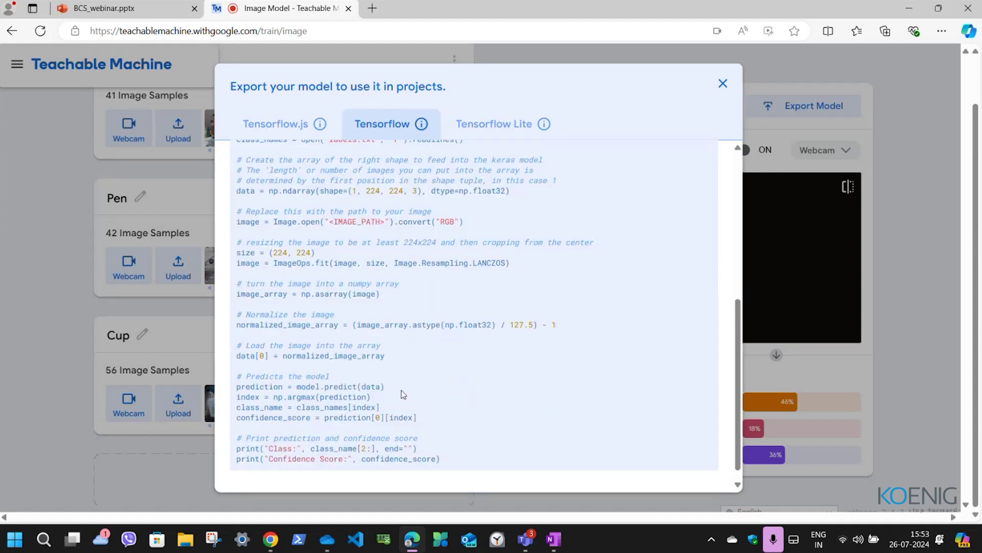
scroll(401, 390, up, 2)
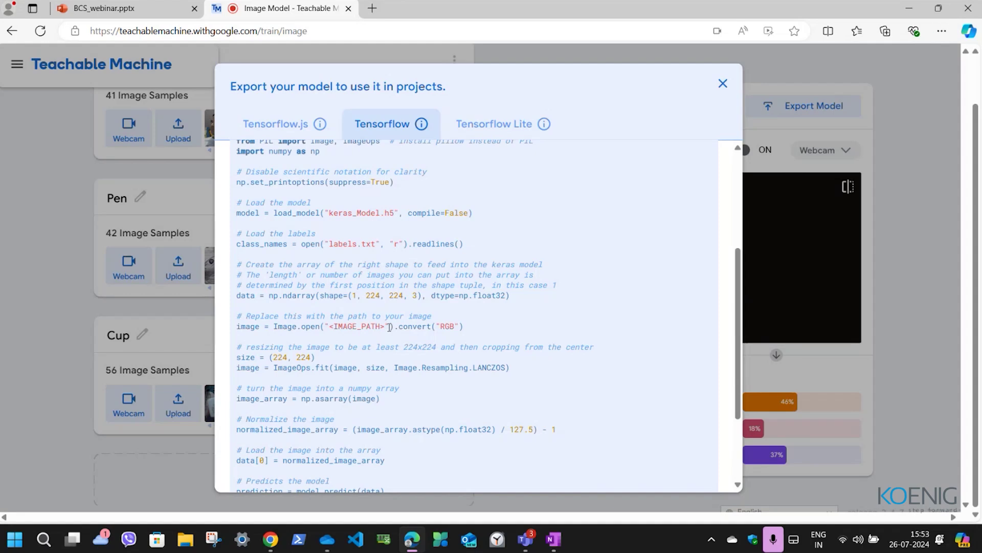
drag(385, 326, 329, 326)
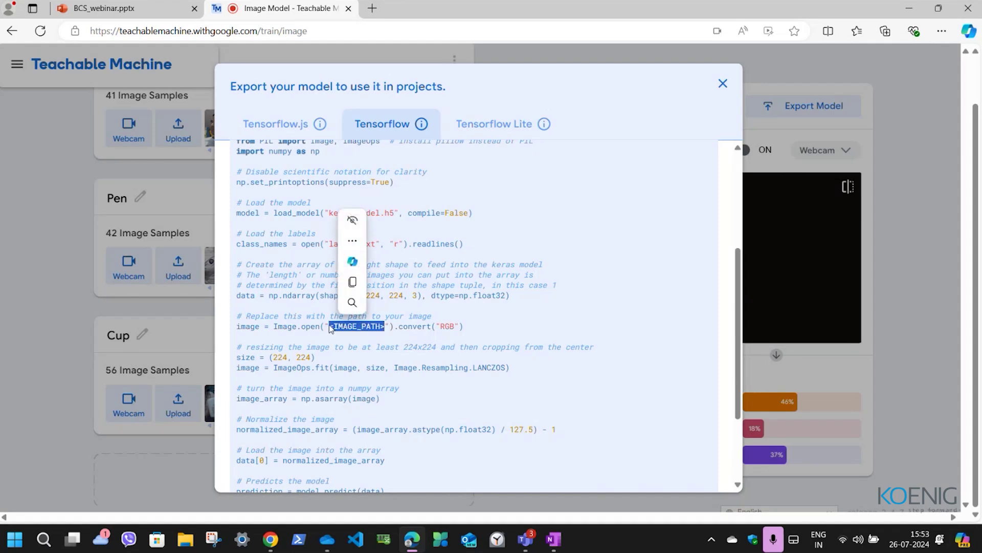
click(429, 325)
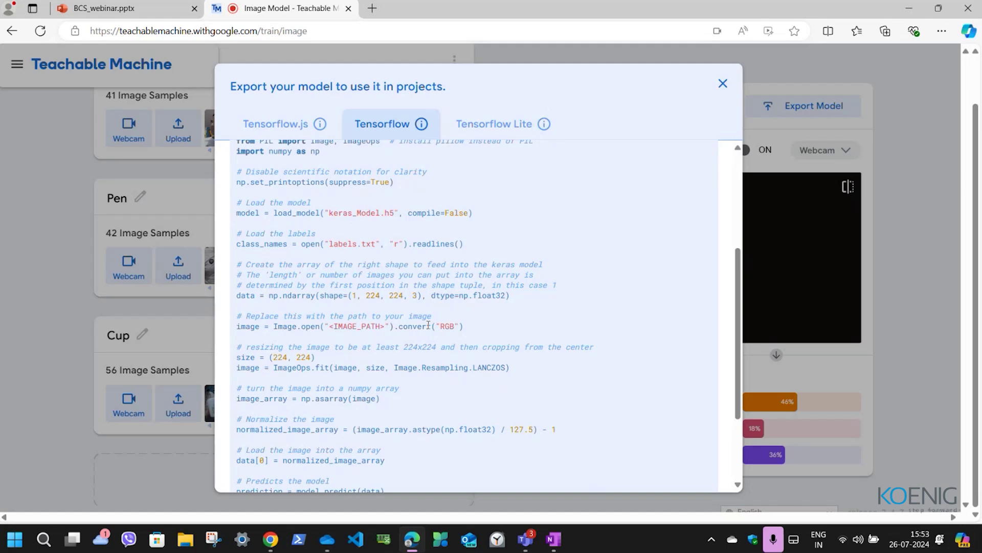
scroll(429, 325, down, 3)
- Close the model export dialog and glance back at the Colab notebook
click(723, 84)
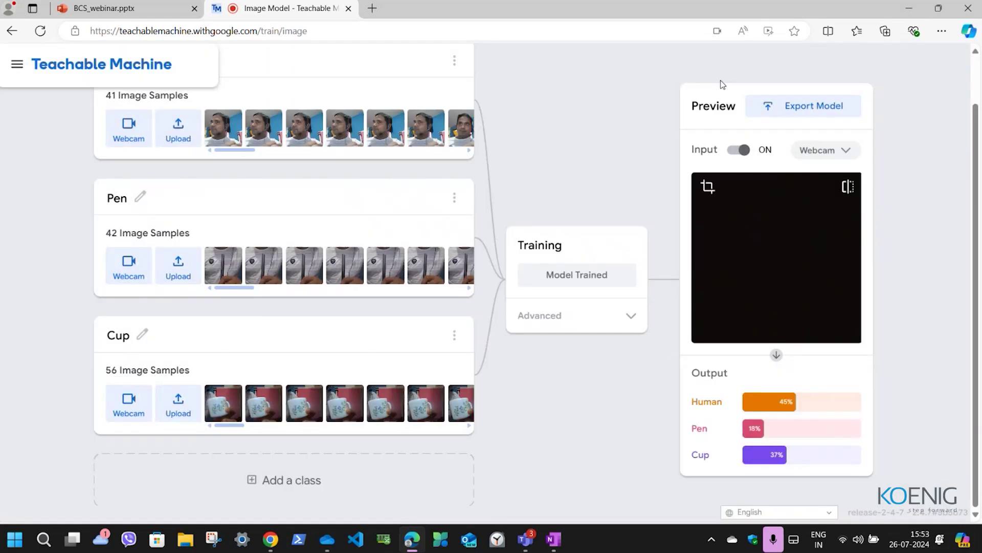
key(alt+Tab)
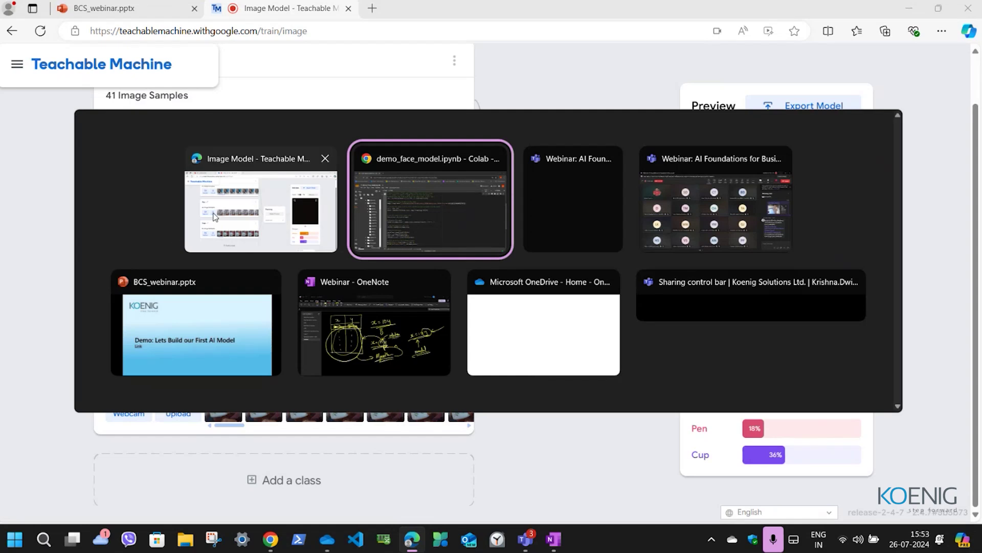
key(alt+Tab)
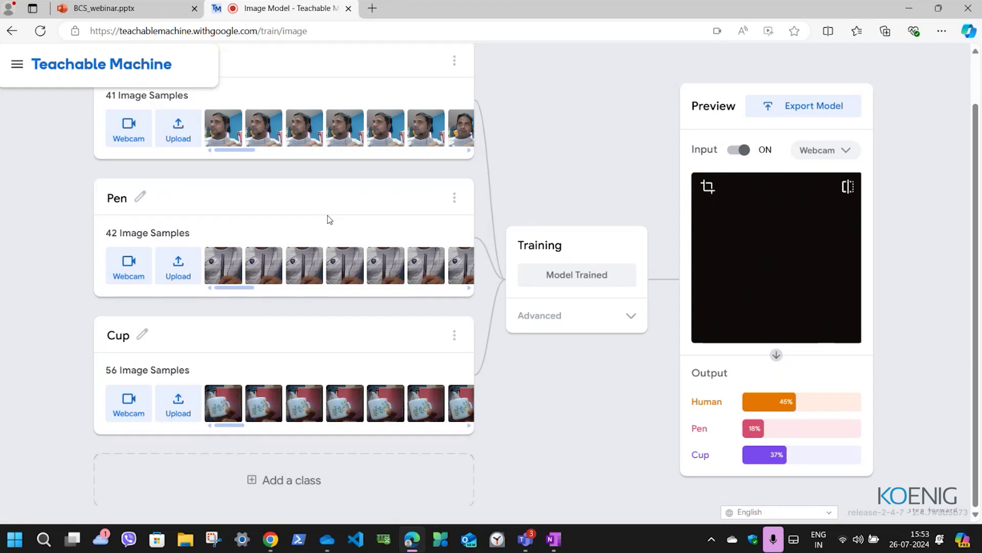
- Close the Teachable Machine tab, confirm leaving, and advance to the 'QnA ?' slide
click(348, 9)
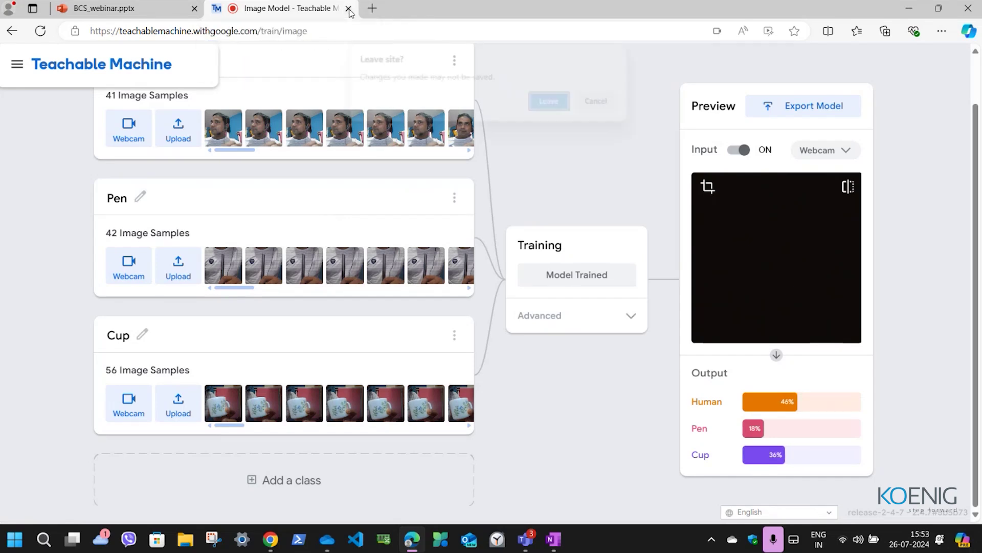
click(551, 101)
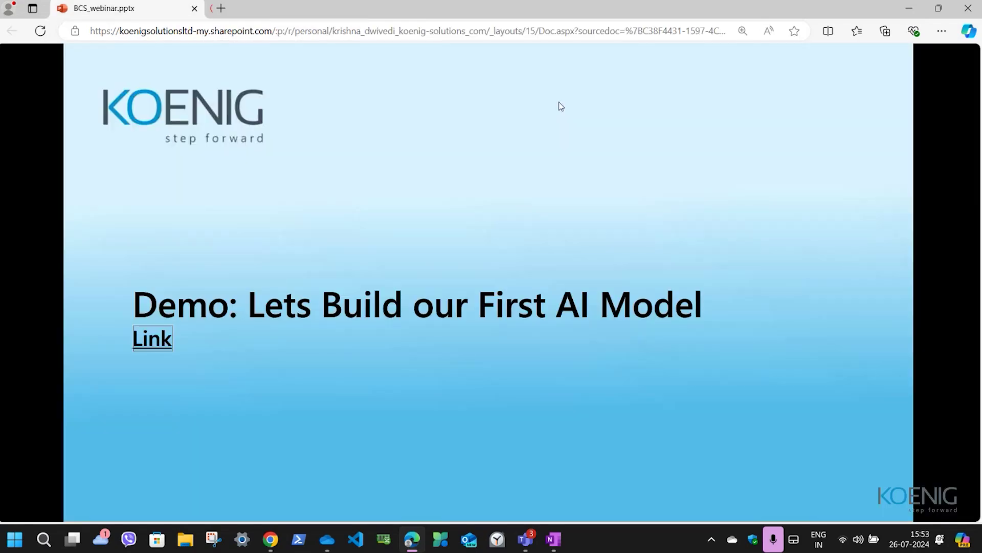
click(413, 263)
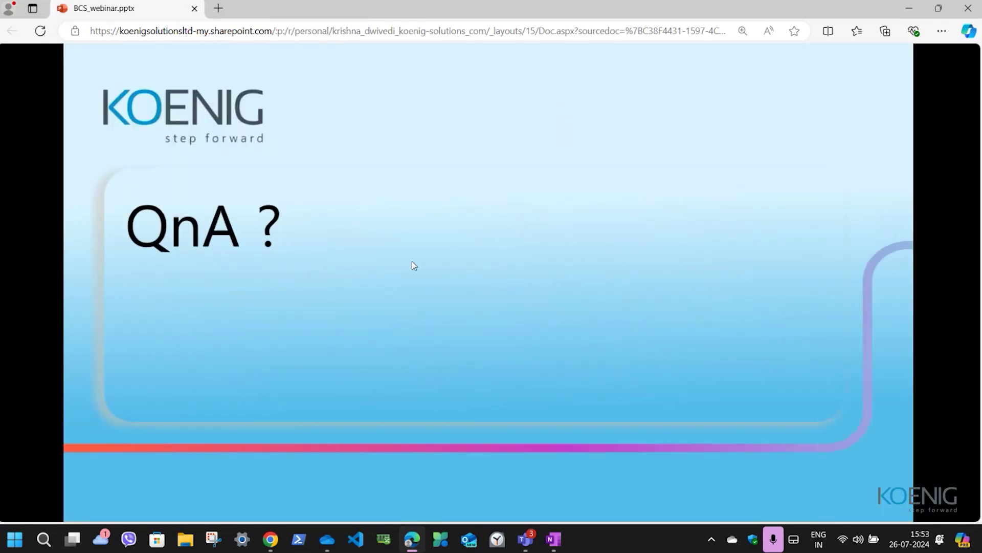